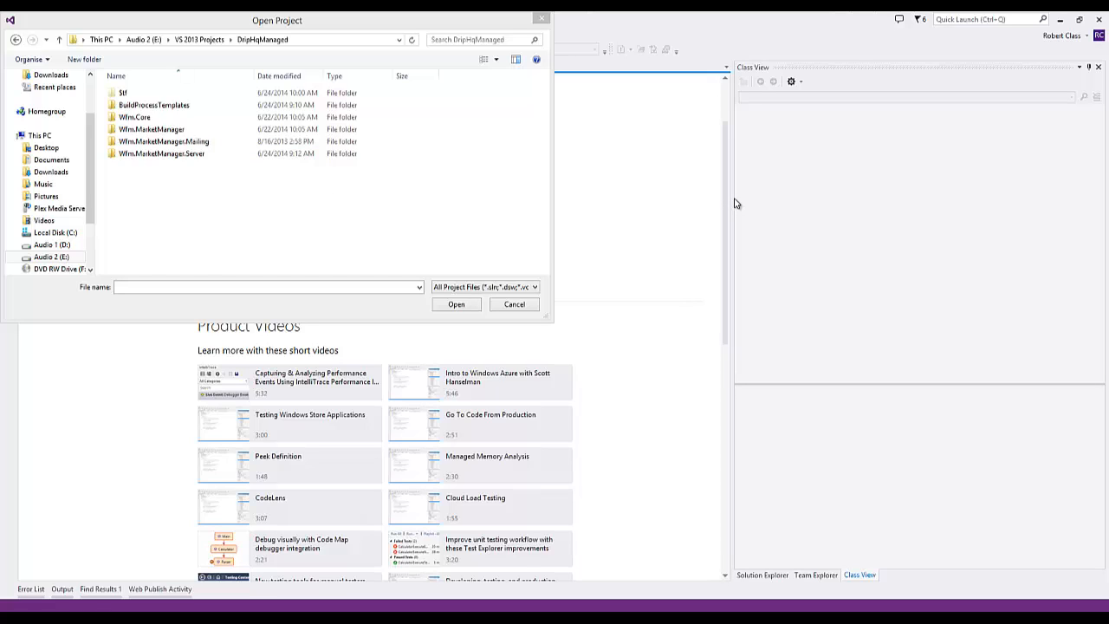
- Open the DripHq.Server.sln solution from the Wfm.MarketManager.Server folder and select its Wfm.MarketManager.Server.WebApi project
click(186, 154)
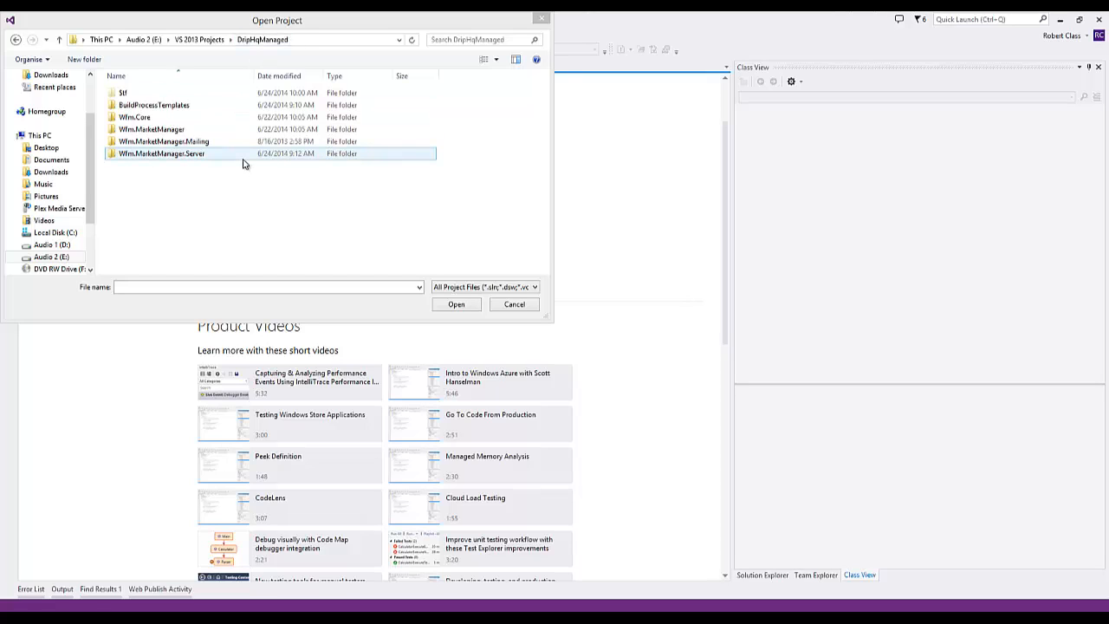
double_click(152, 158)
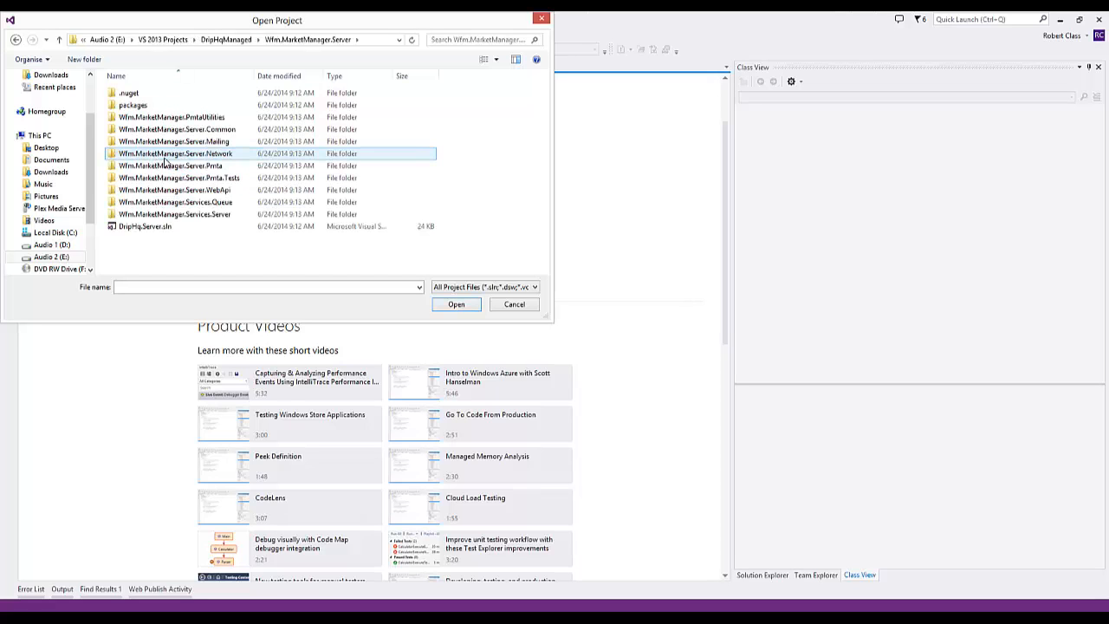
double_click(146, 228)
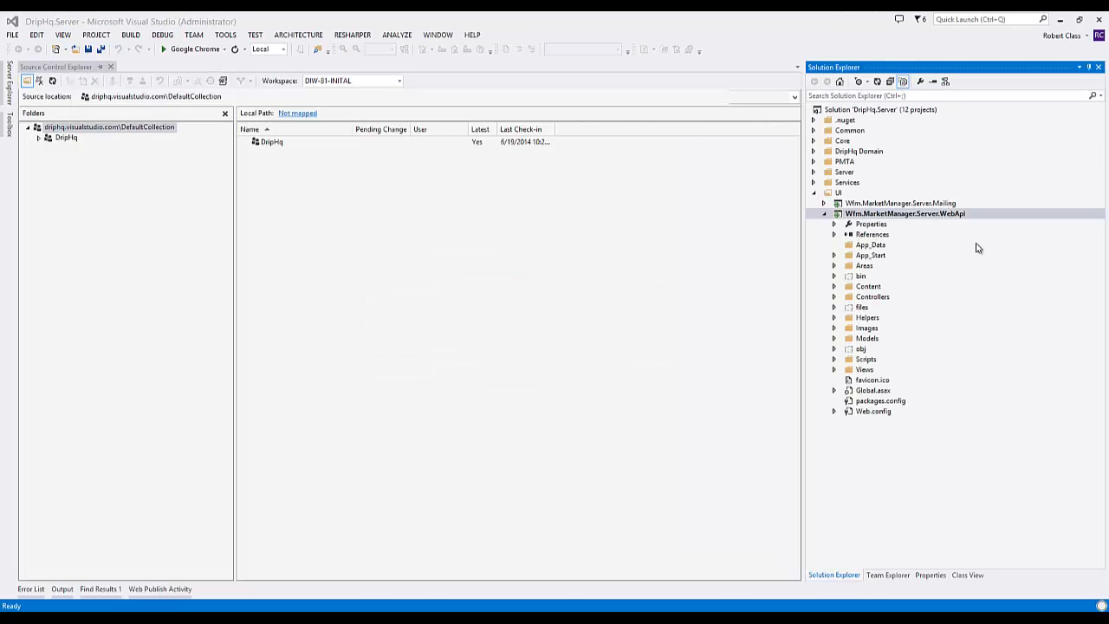
click(886, 205)
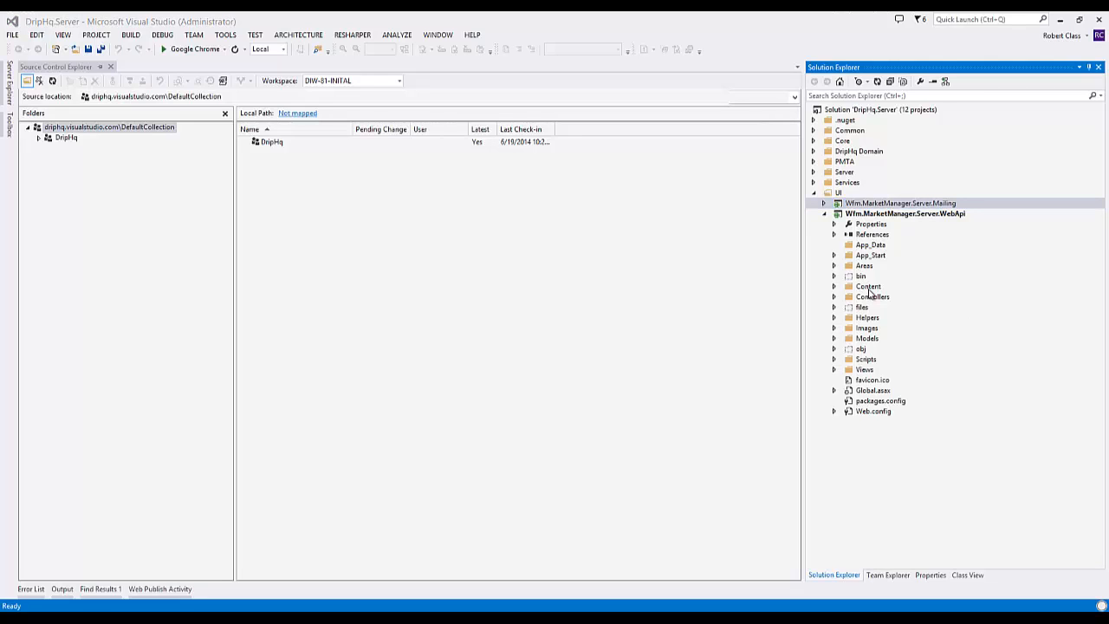
click(903, 215)
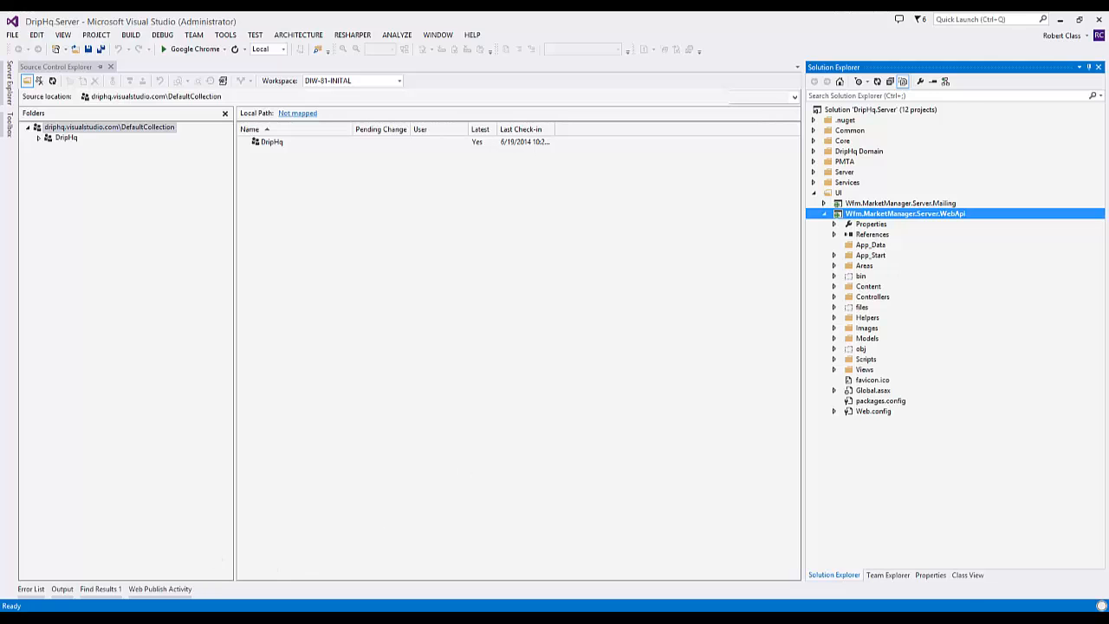
- Switch to Chrome and highlight the port 23792 entry in the Server Settings on the Drip server page
key(alt+Tab)
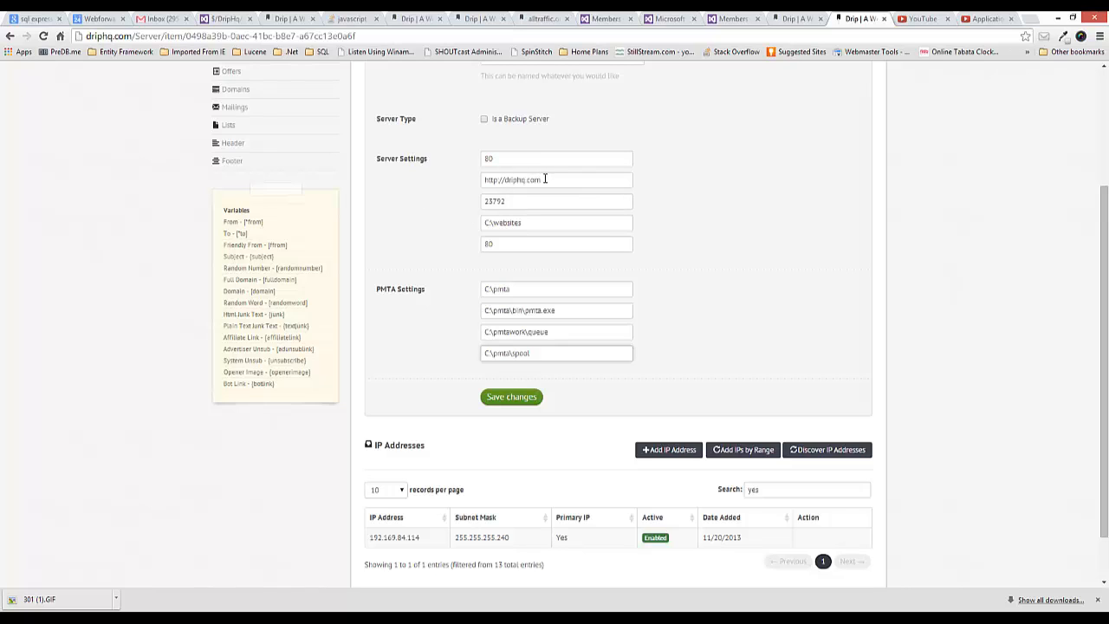
drag(527, 200, 438, 200)
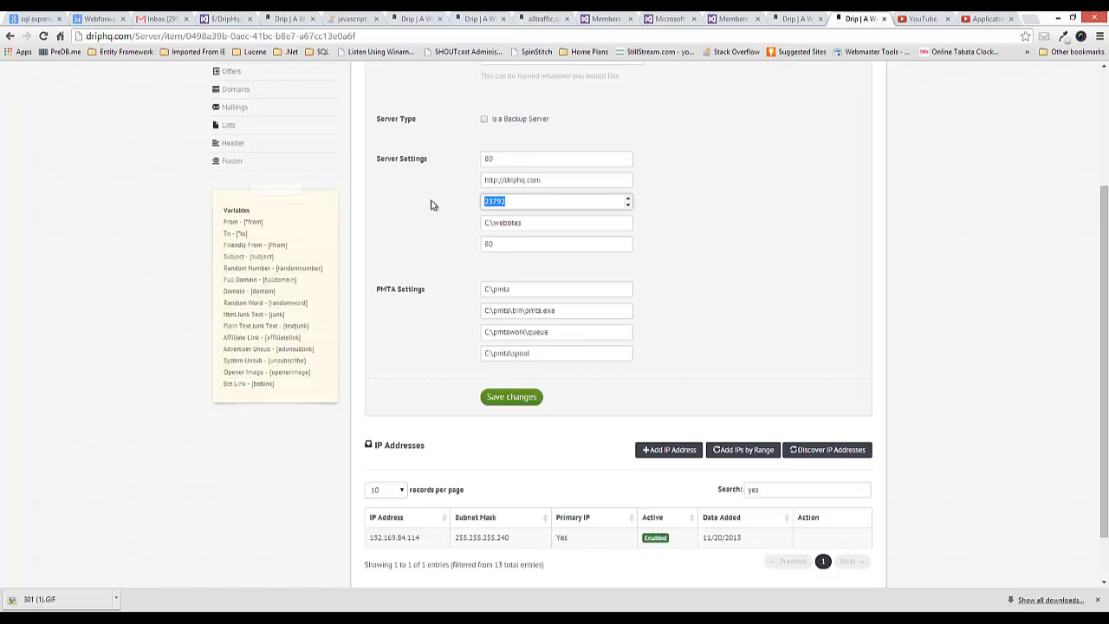
click(511, 200)
drag(512, 200, 465, 202)
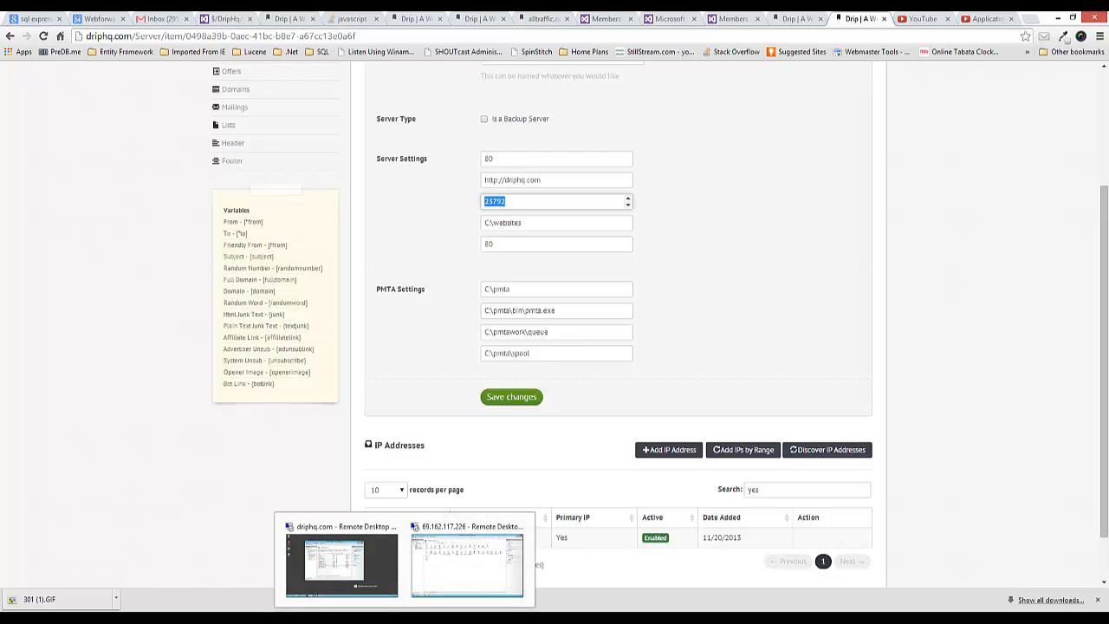
- Return to Visual Studio, expand the Wfm.MarketManager.Server.Mailing project and compare it with the WebApi project
click(333, 616)
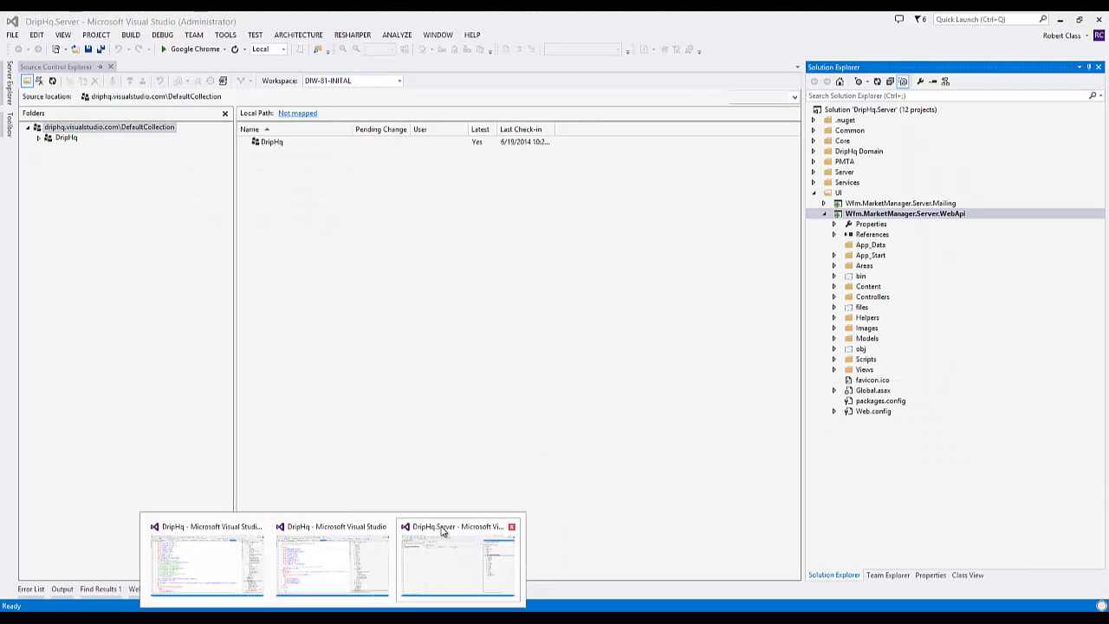
click(443, 546)
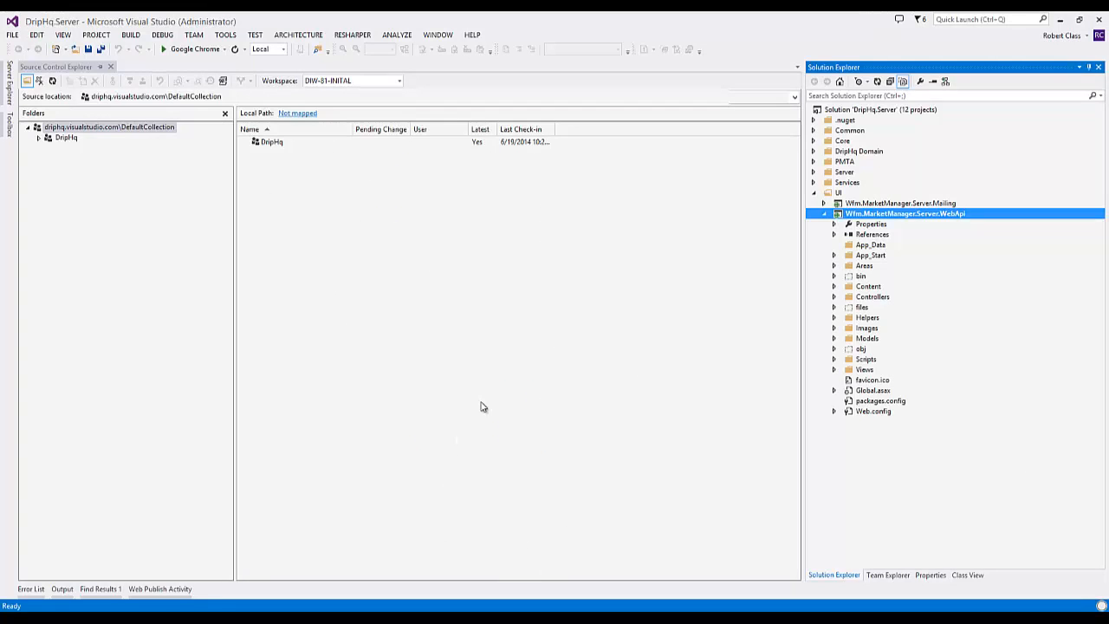
click(904, 206)
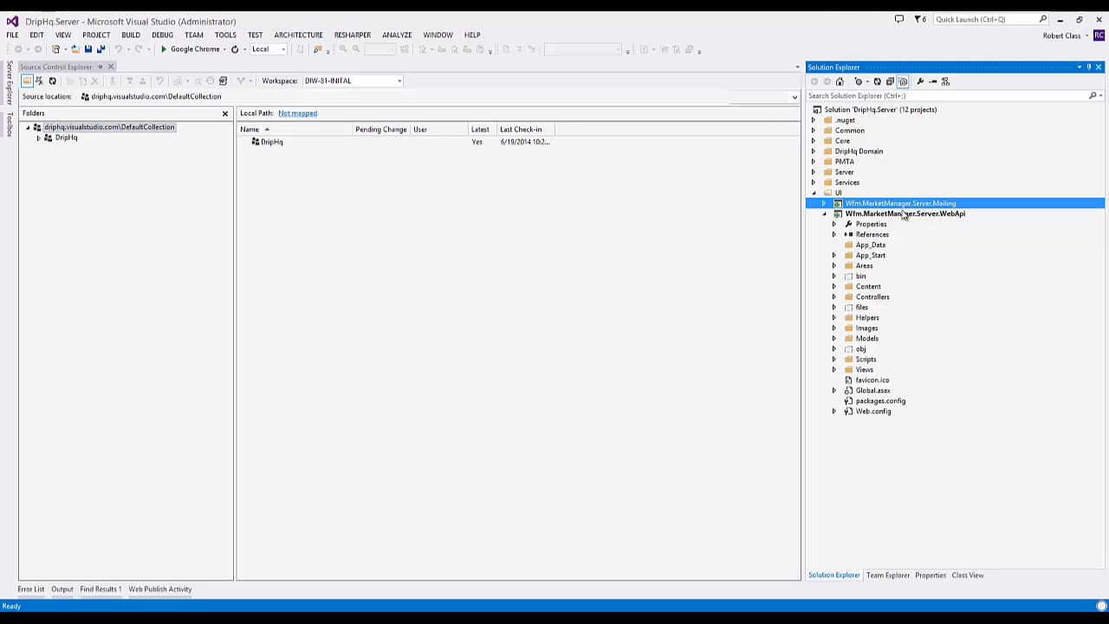
click(825, 204)
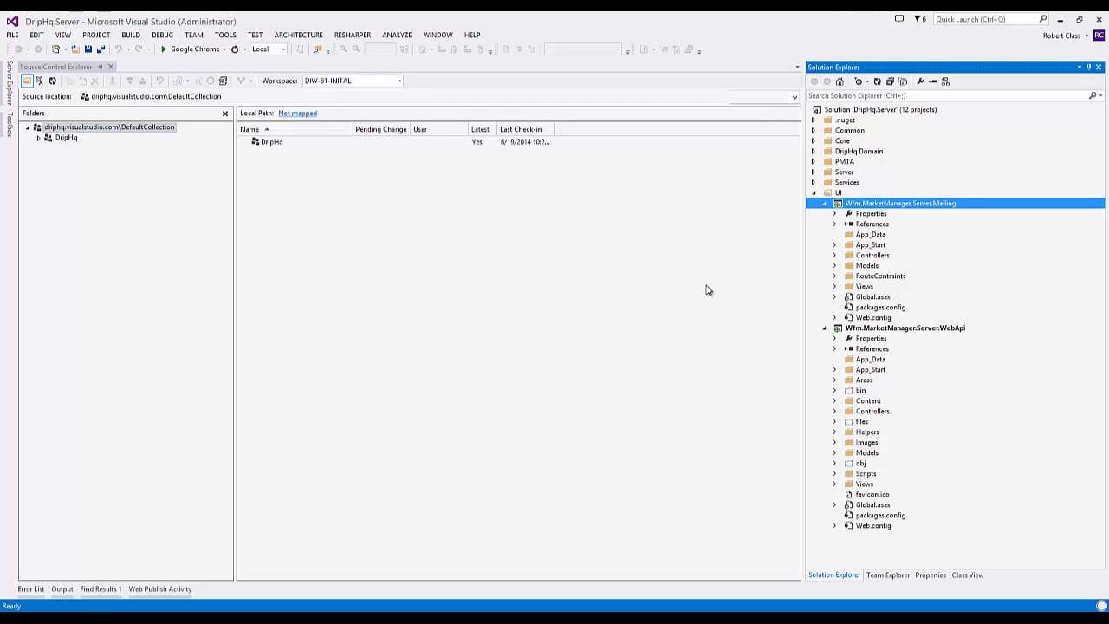
click(940, 330)
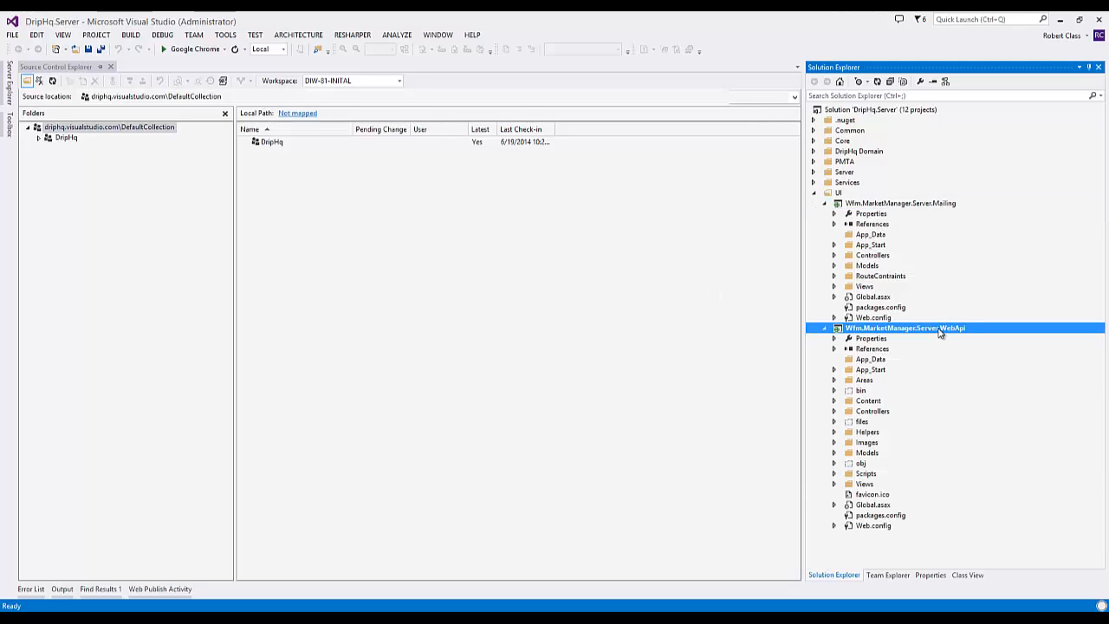
click(920, 204)
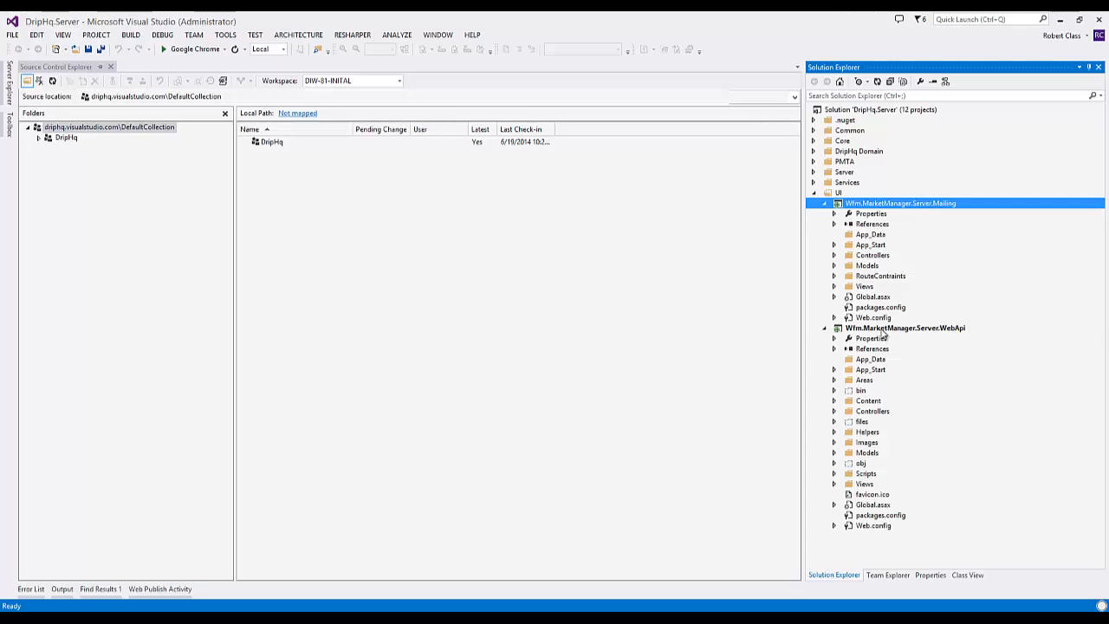
click(882, 330)
click(897, 204)
- Switch to the 69.162.117.226 remote desktop session to view the server.driphq.com site home, and minimize the session
click(432, 599)
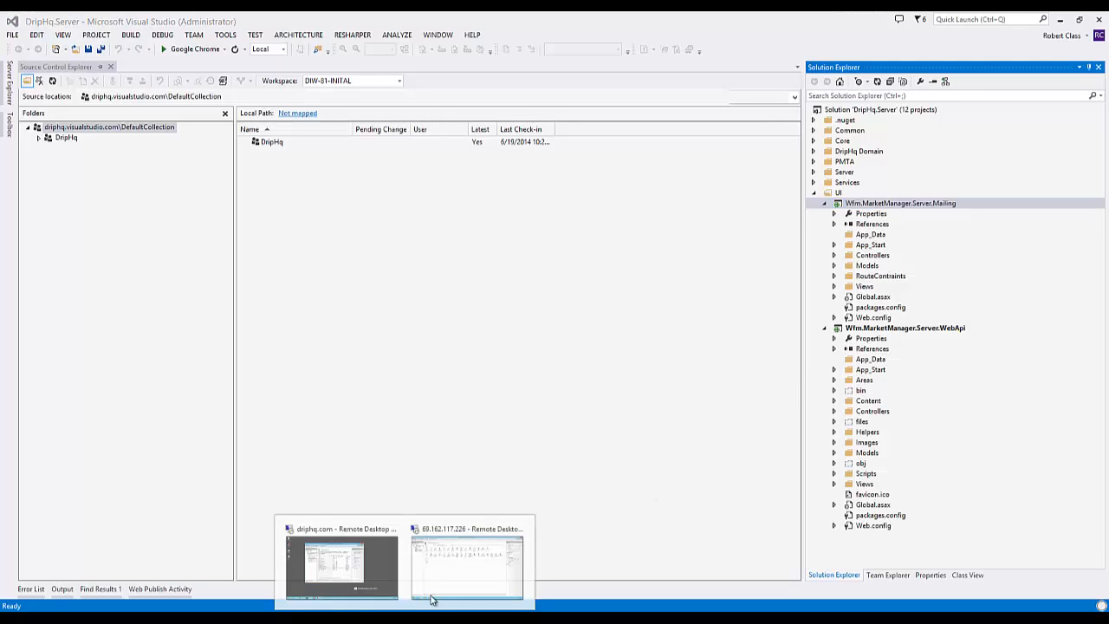
click(432, 599)
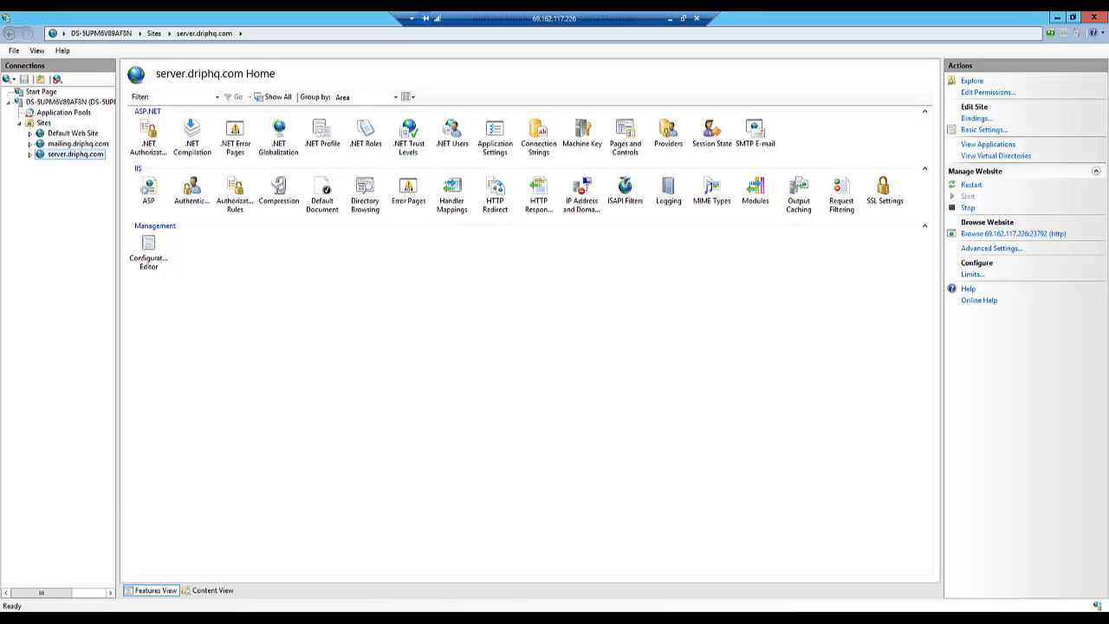
click(669, 19)
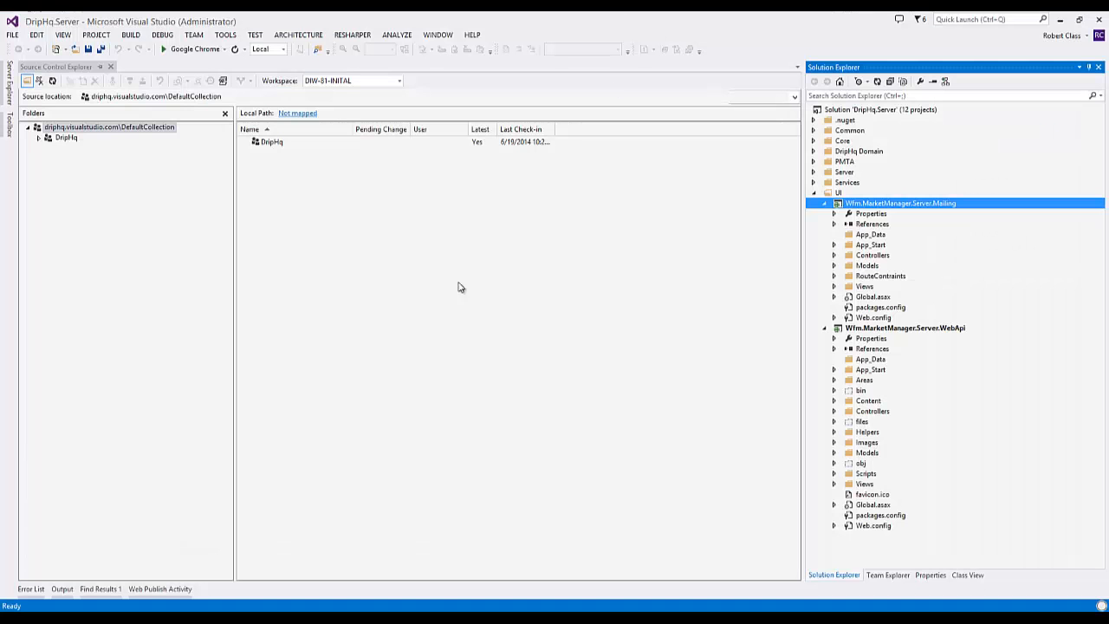
- Switch to Chrome and examine the primary IP address and the server settings on the Drip server page
click(519, 618)
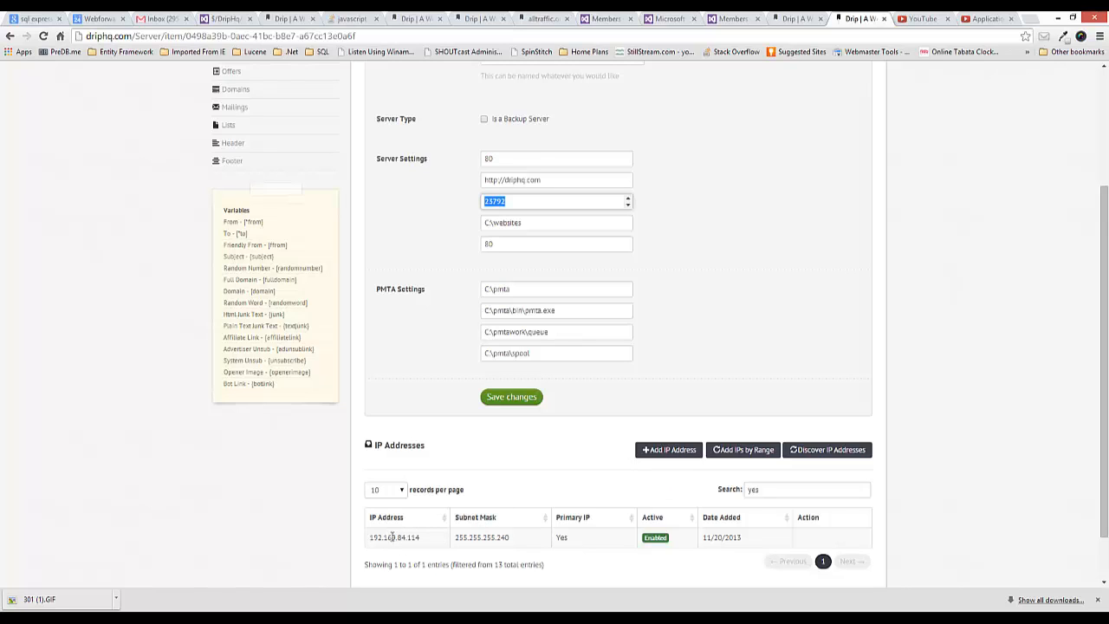
drag(370, 537, 433, 538)
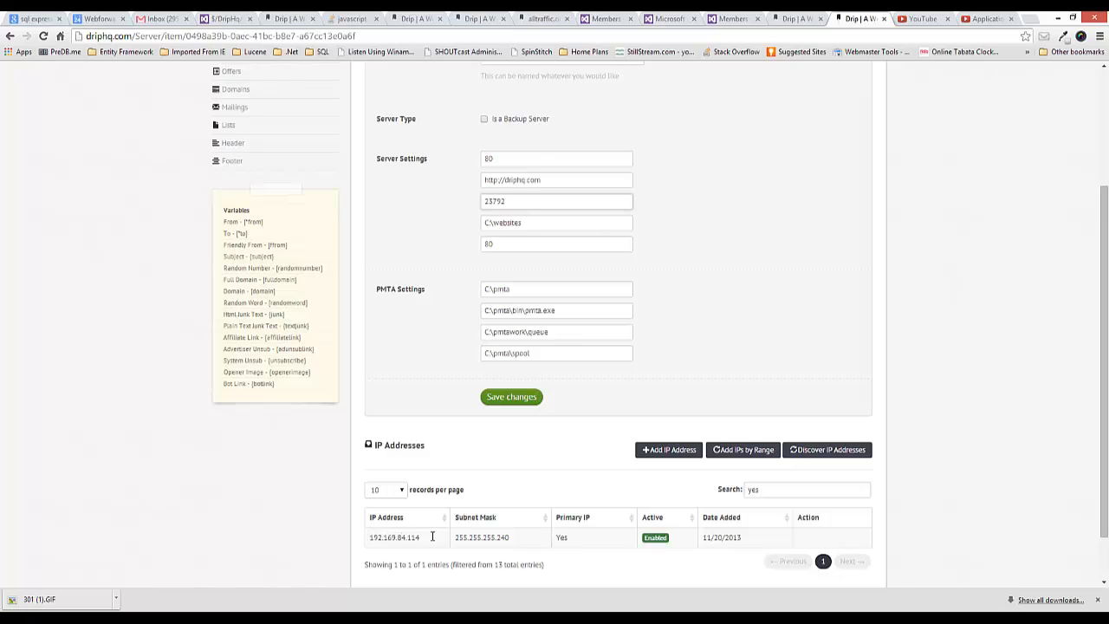
click(464, 465)
scroll(623, 413, up, 2)
scroll(641, 394, down, 1)
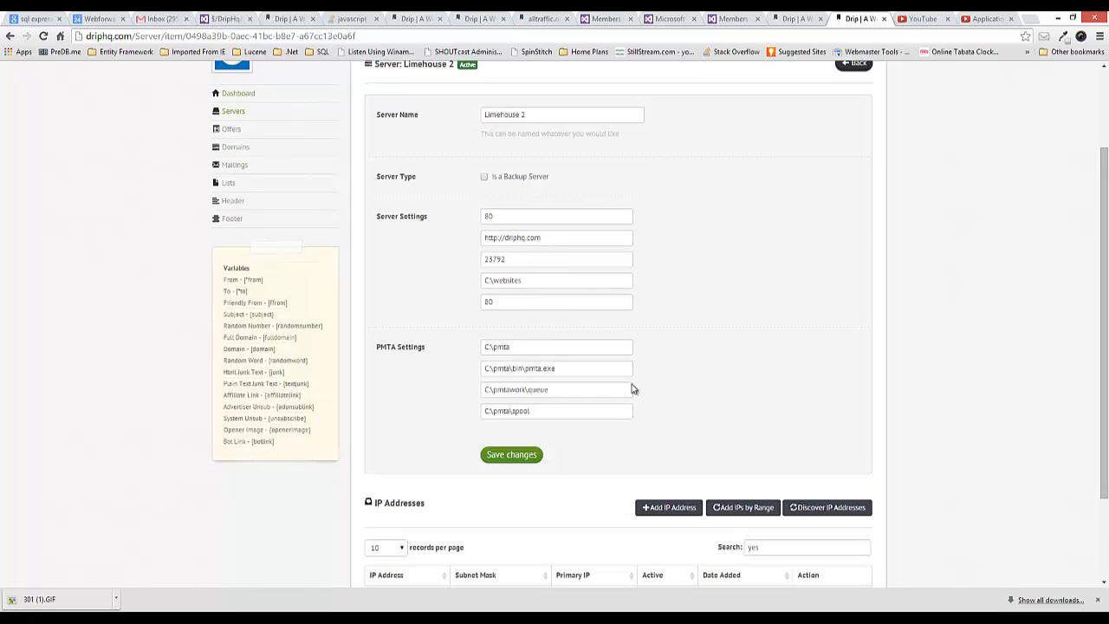
scroll(610, 326, up, 1)
scroll(416, 458, down, 3)
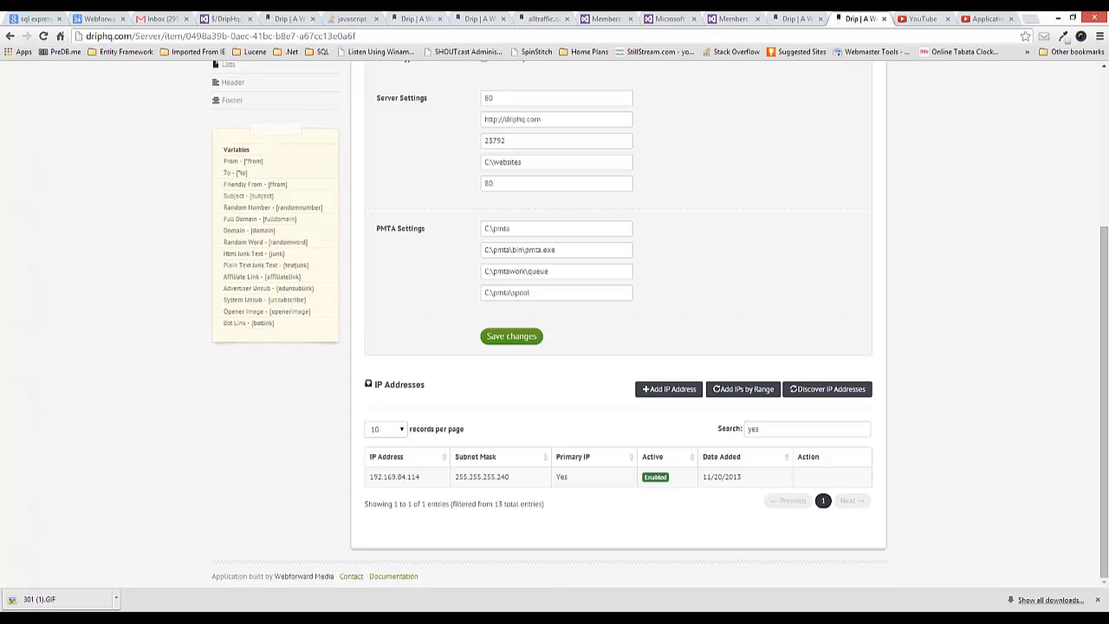
- Switch to IIS Manager in the 69.162.117.226 remote session and look over the mailing.driphq.com and server.driphq.com sites
mouse_move(332, 619)
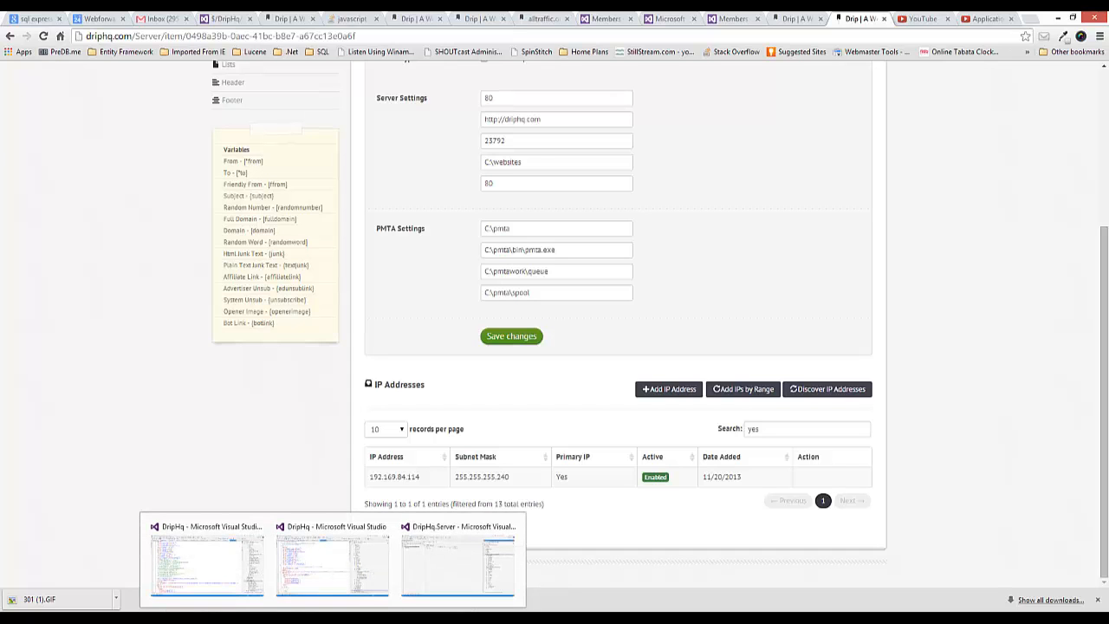
mouse_move(373, 620)
click(444, 546)
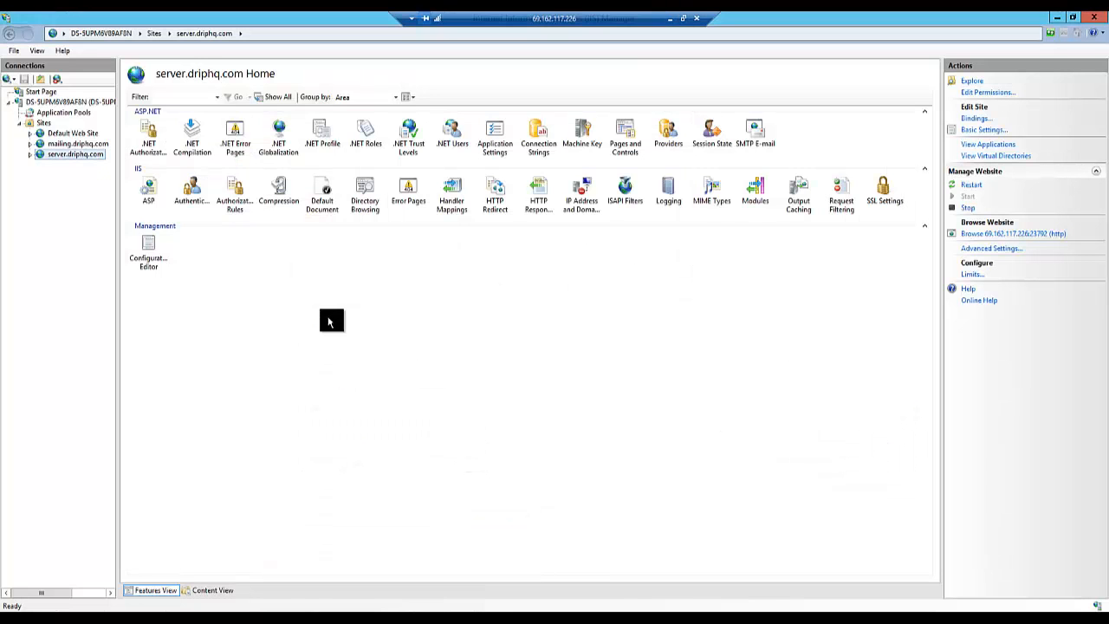
click(50, 158)
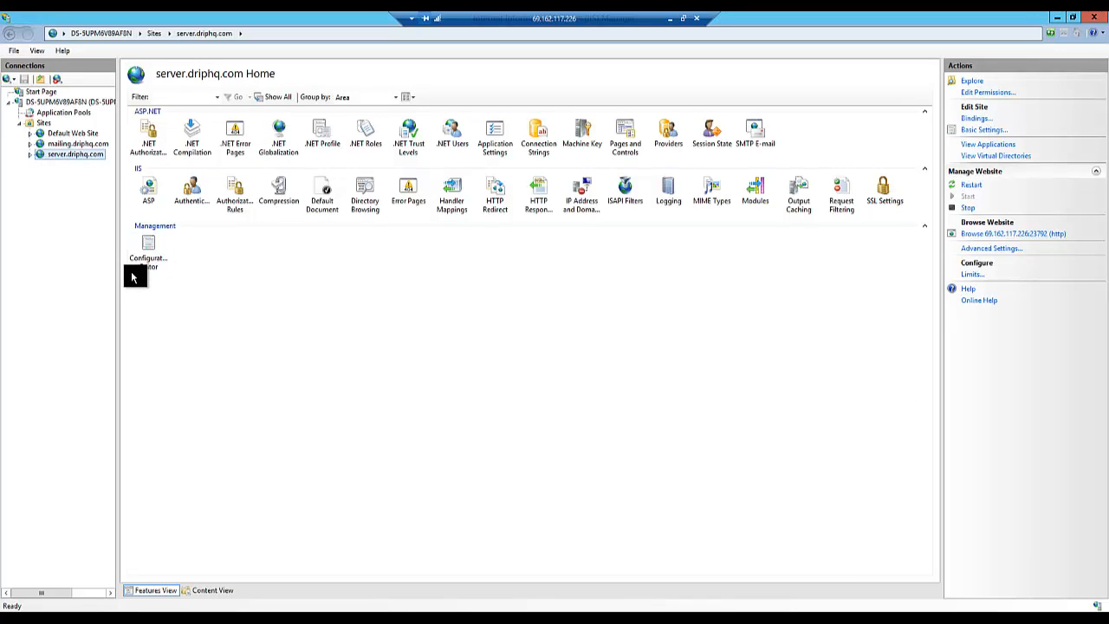
click(30, 155)
click(30, 154)
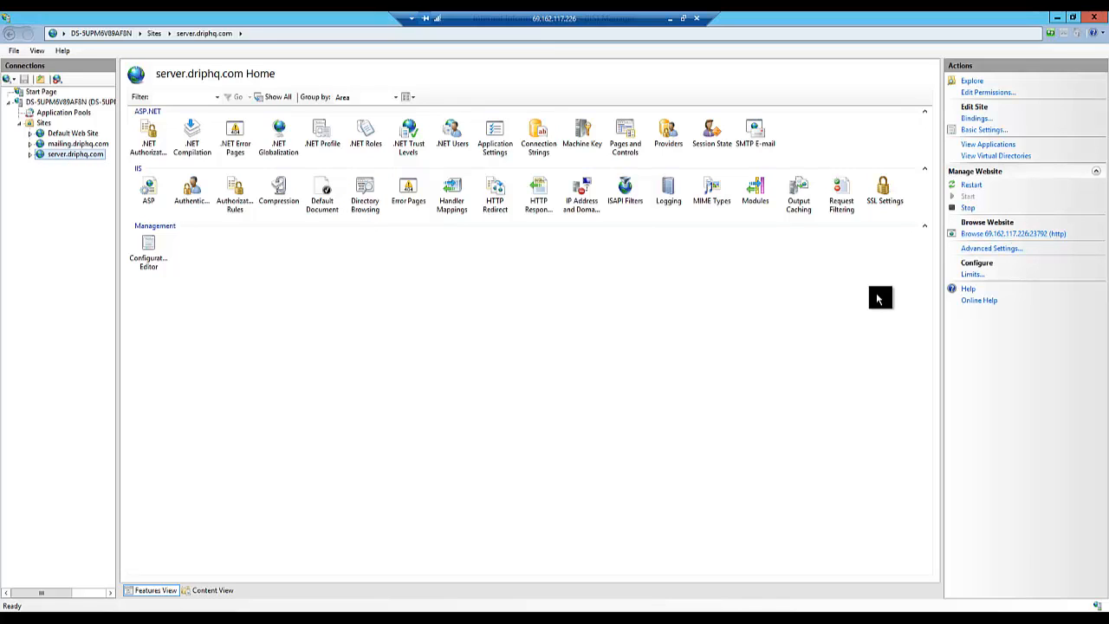
click(74, 144)
click(68, 157)
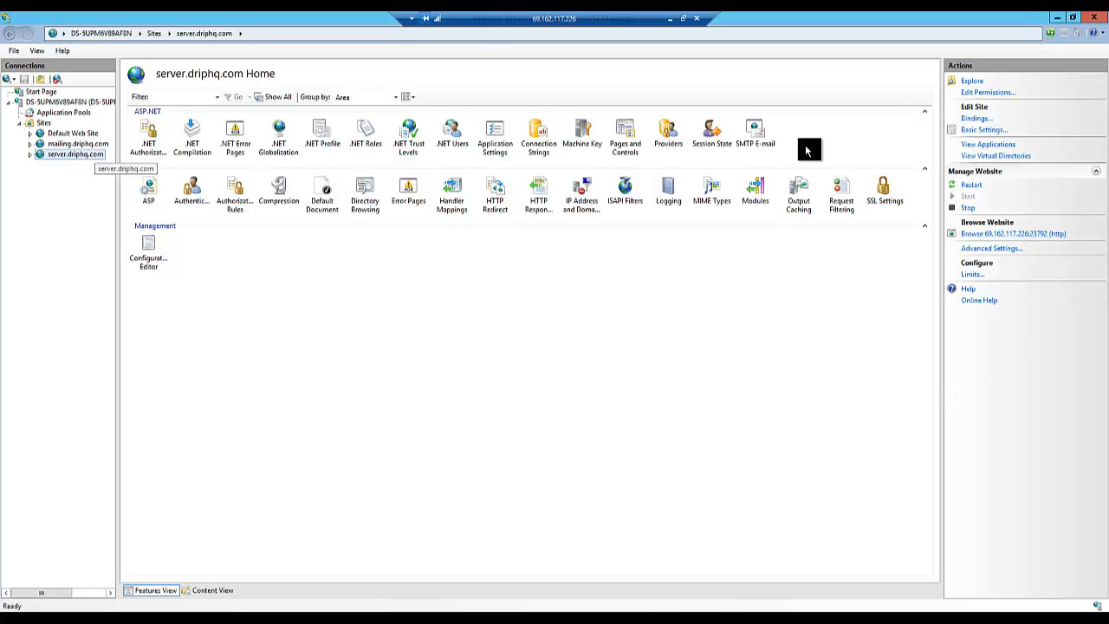
- Inspect the IP address and port of the http binding of the server.driphq.com site without changing them
click(974, 118)
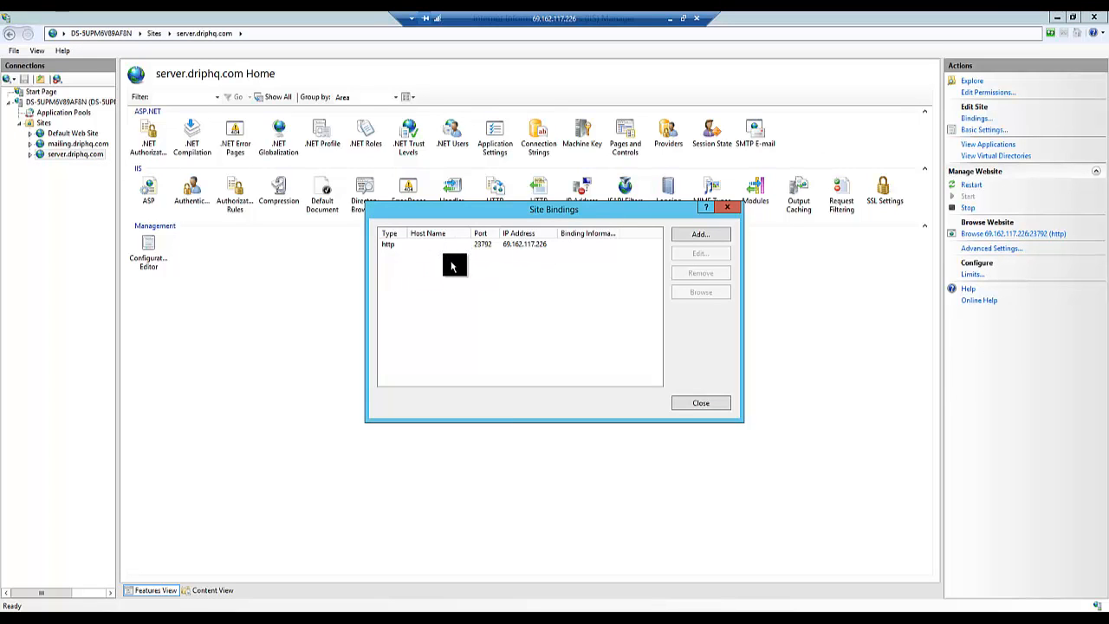
click(502, 247)
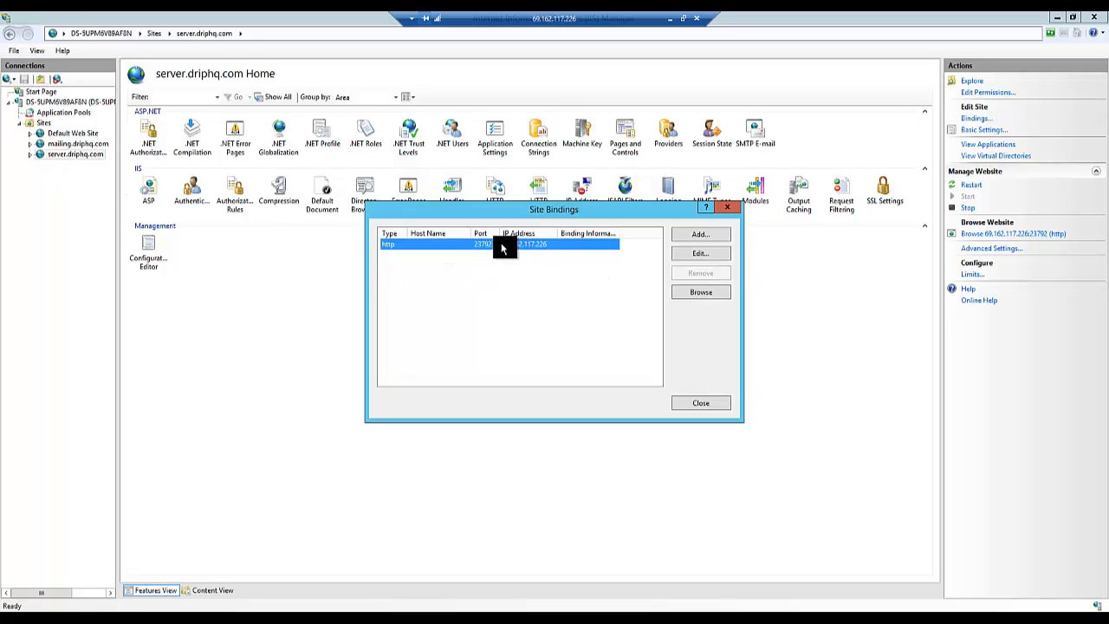
click(700, 254)
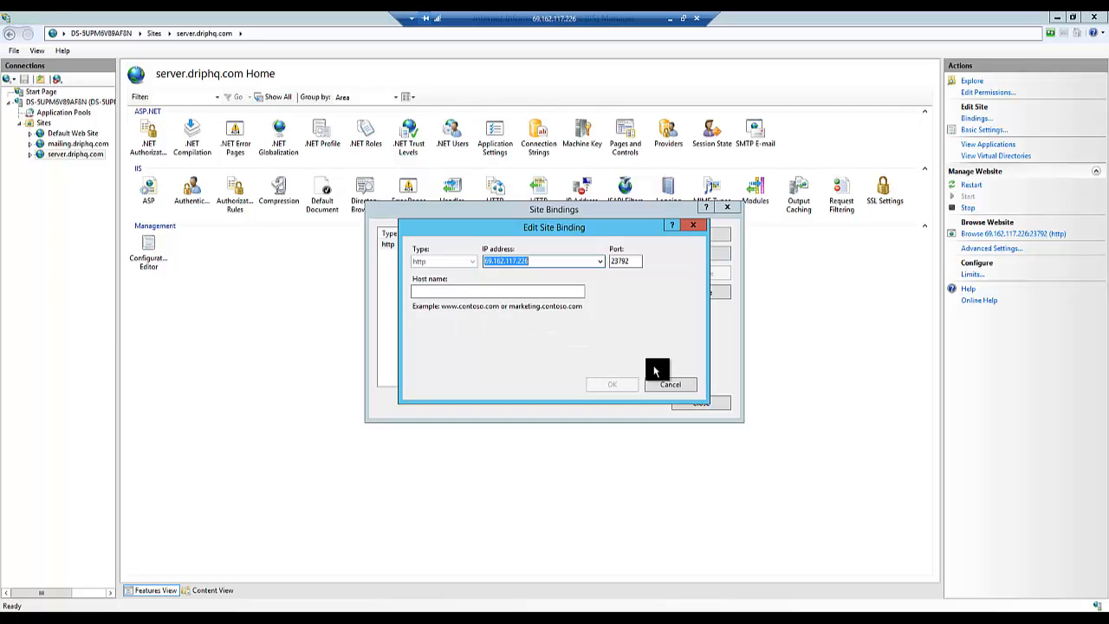
click(631, 260)
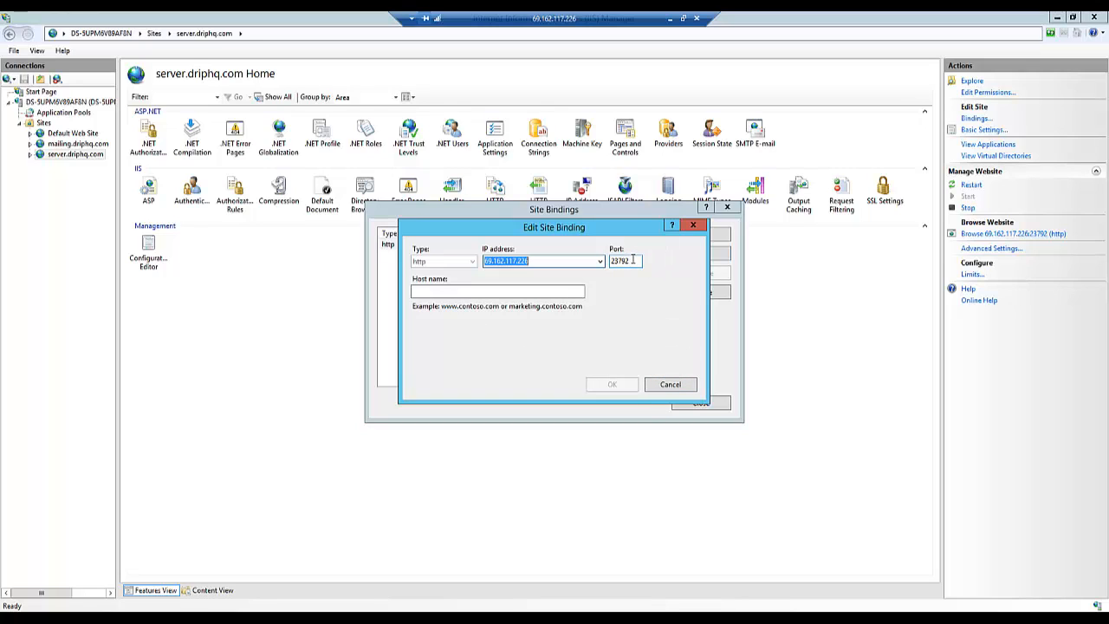
click(665, 388)
click(693, 403)
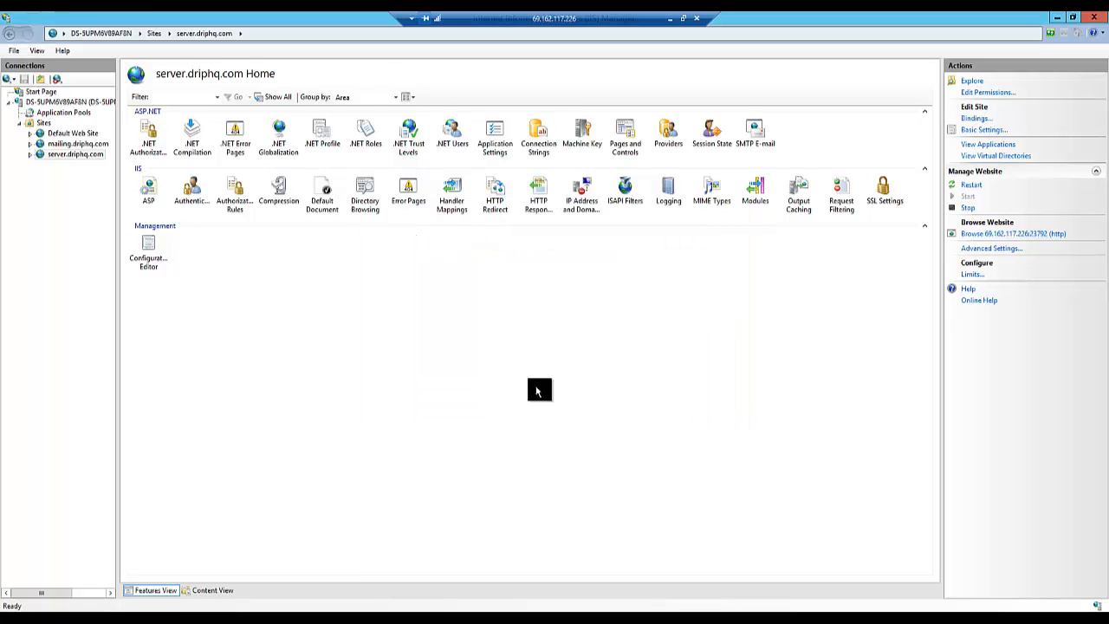
- Inspect the site bindings of mailing.driphq.com, including the http entry without a host name, and close the list
click(87, 144)
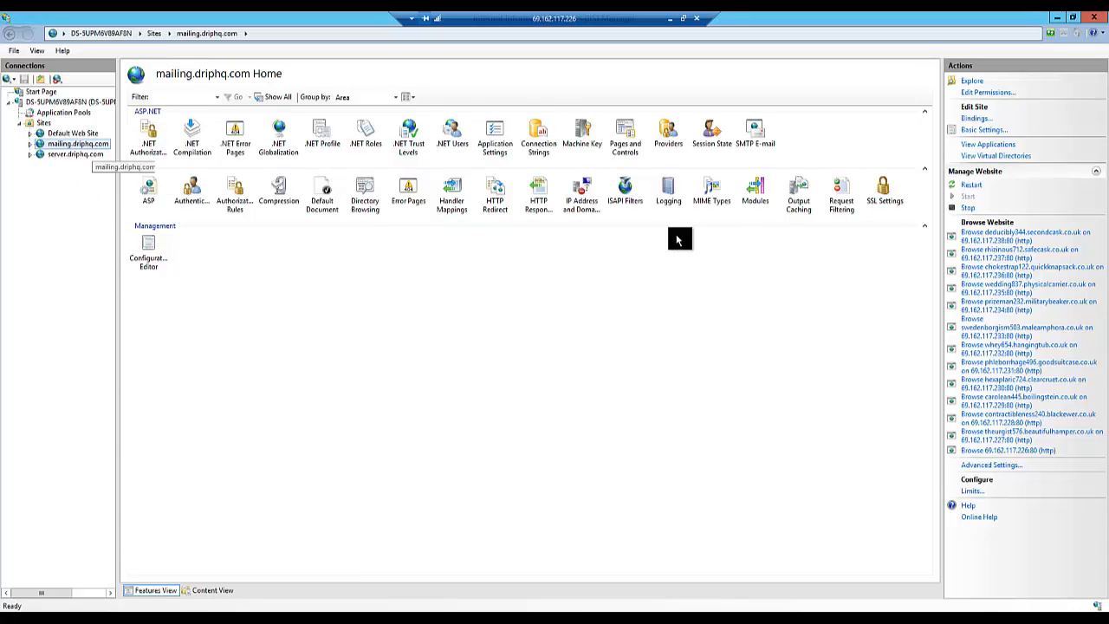
click(977, 119)
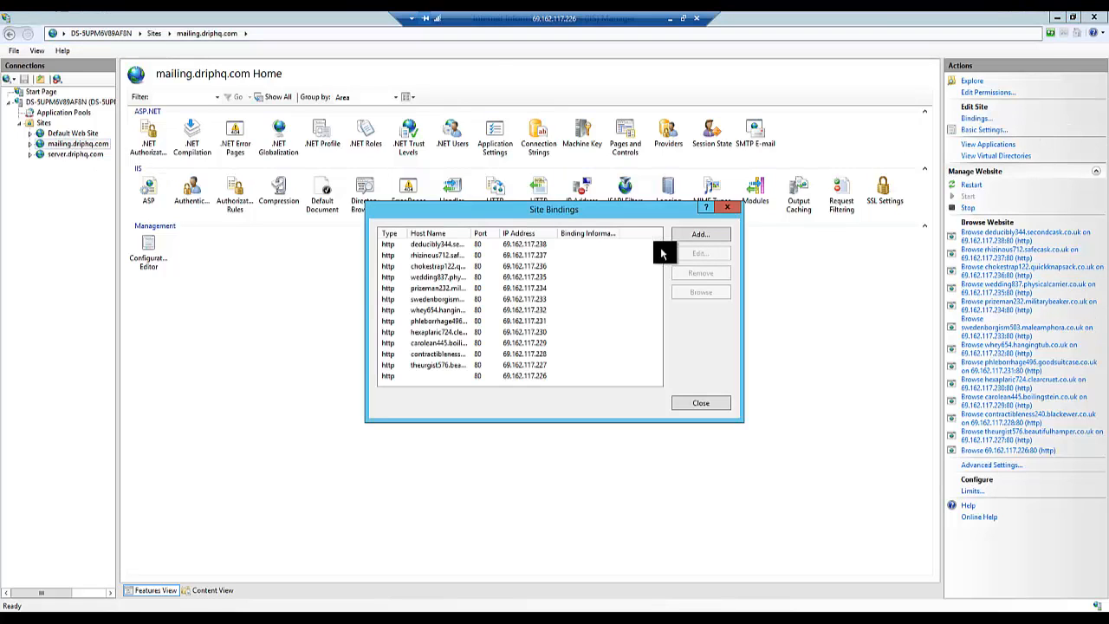
click(438, 374)
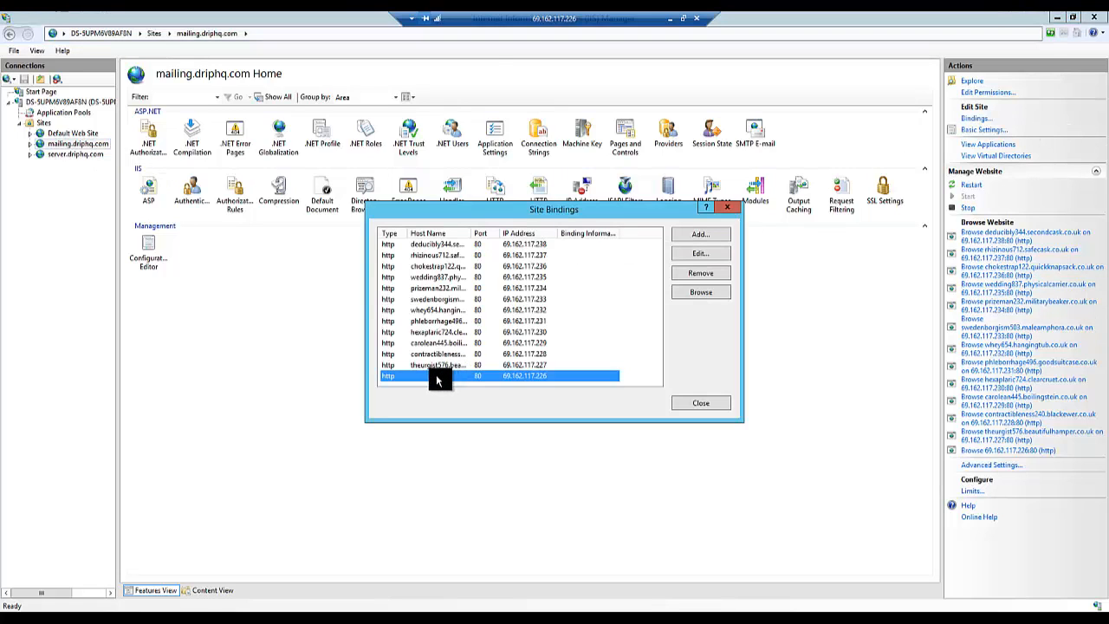
click(730, 208)
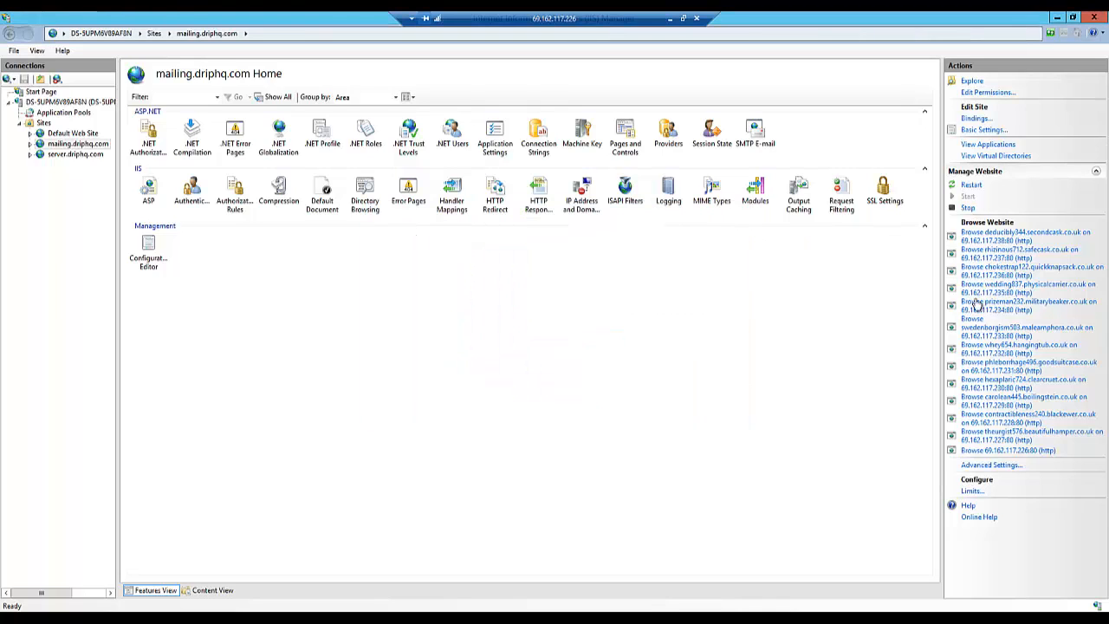
- Browse the mailing.driphq.com site at 69.162.117.226:80, return to IIS Manager and select the server.driphq.com site
click(977, 452)
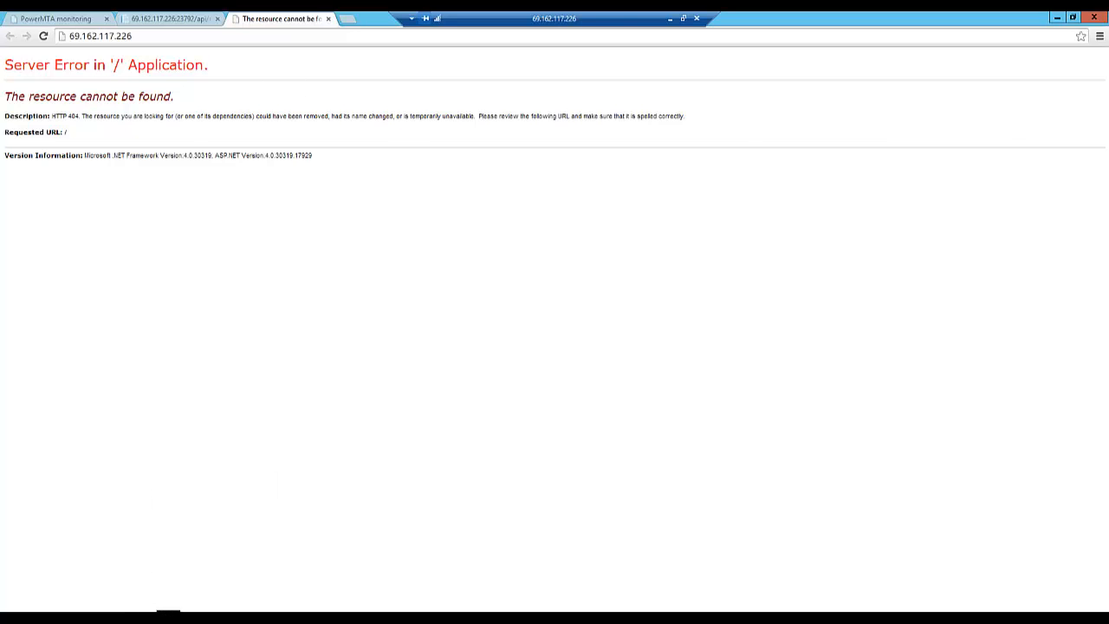
click(165, 609)
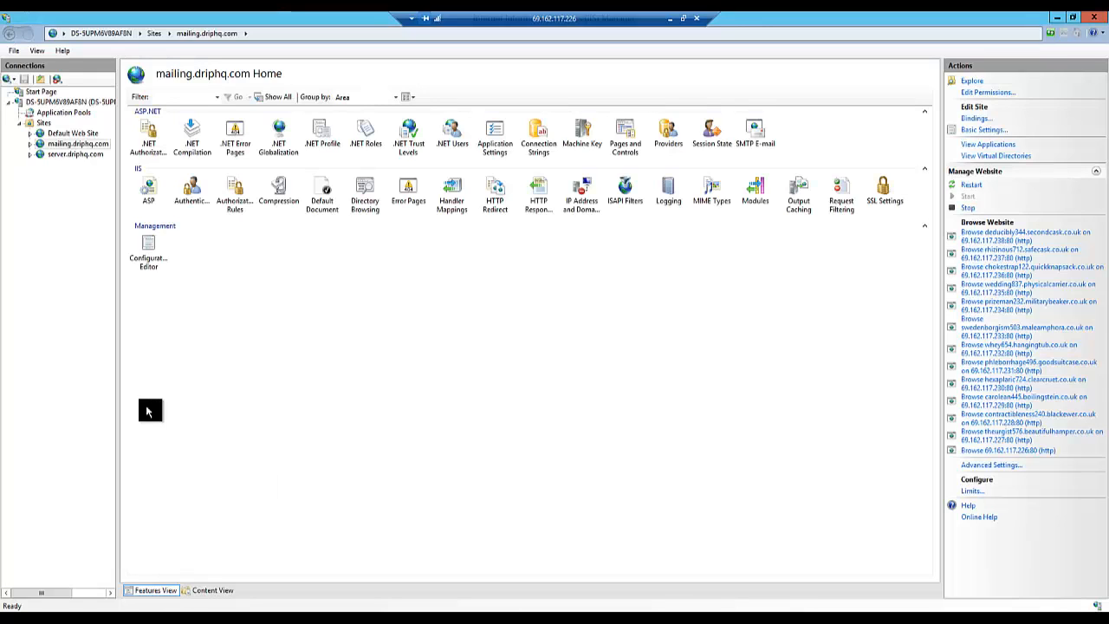
click(62, 156)
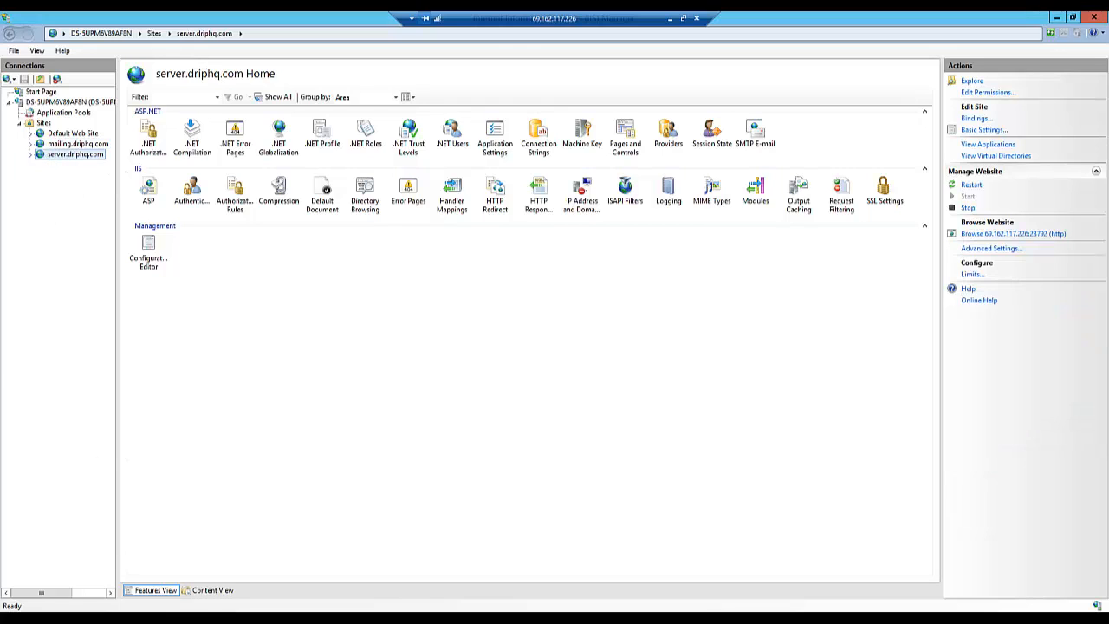
- Open the Web config file from the C:\websites\server.driphq.com folder in Notepad
click(132, 617)
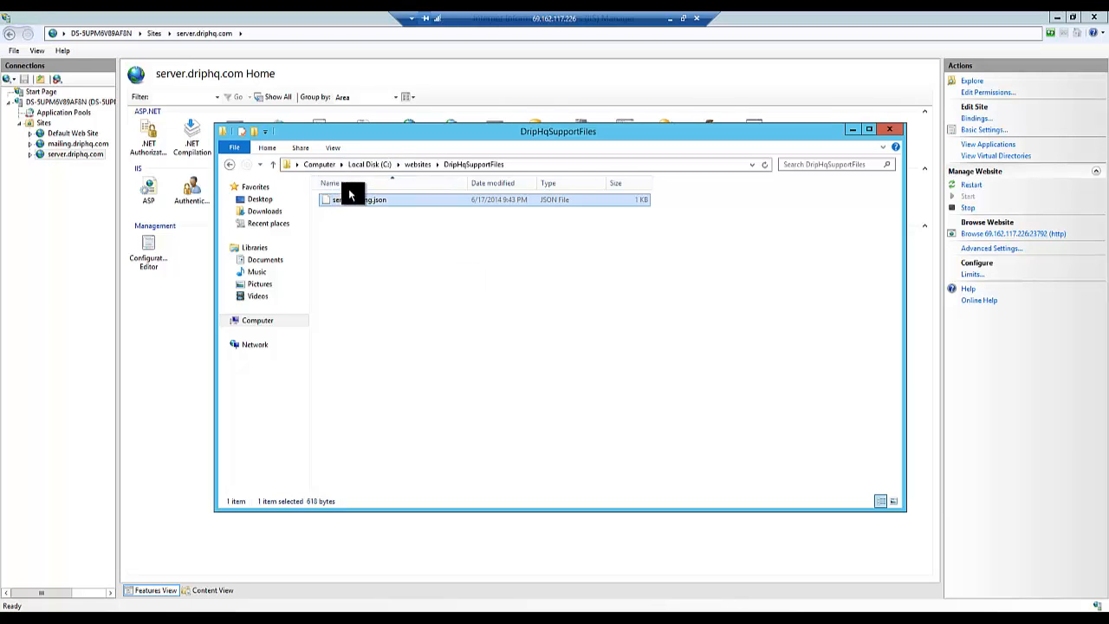
click(414, 165)
double_click(357, 224)
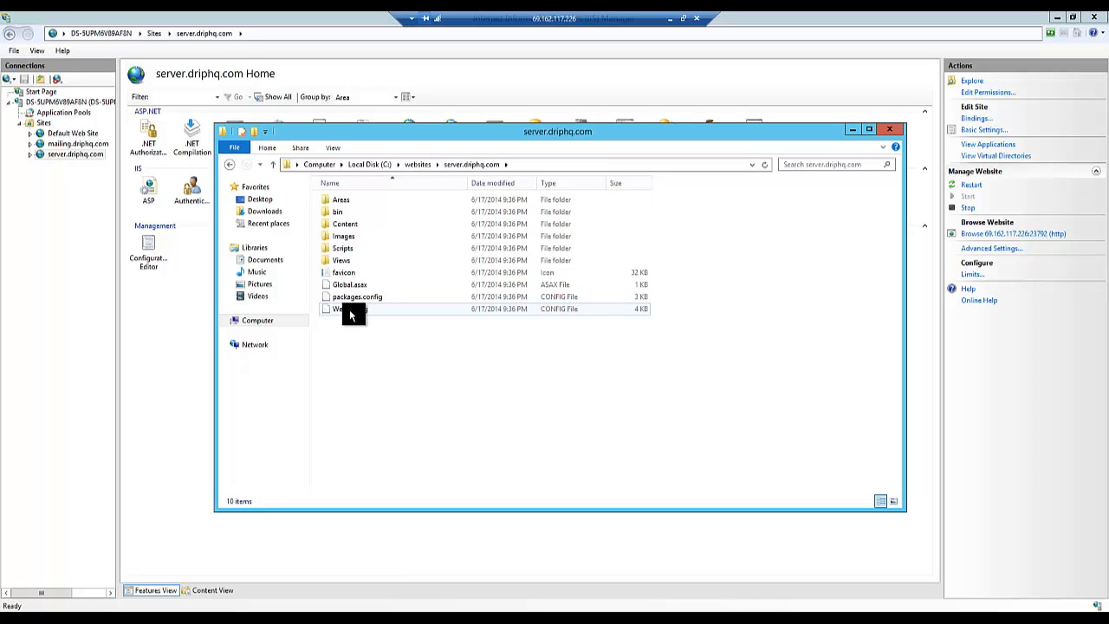
double_click(351, 310)
click(492, 237)
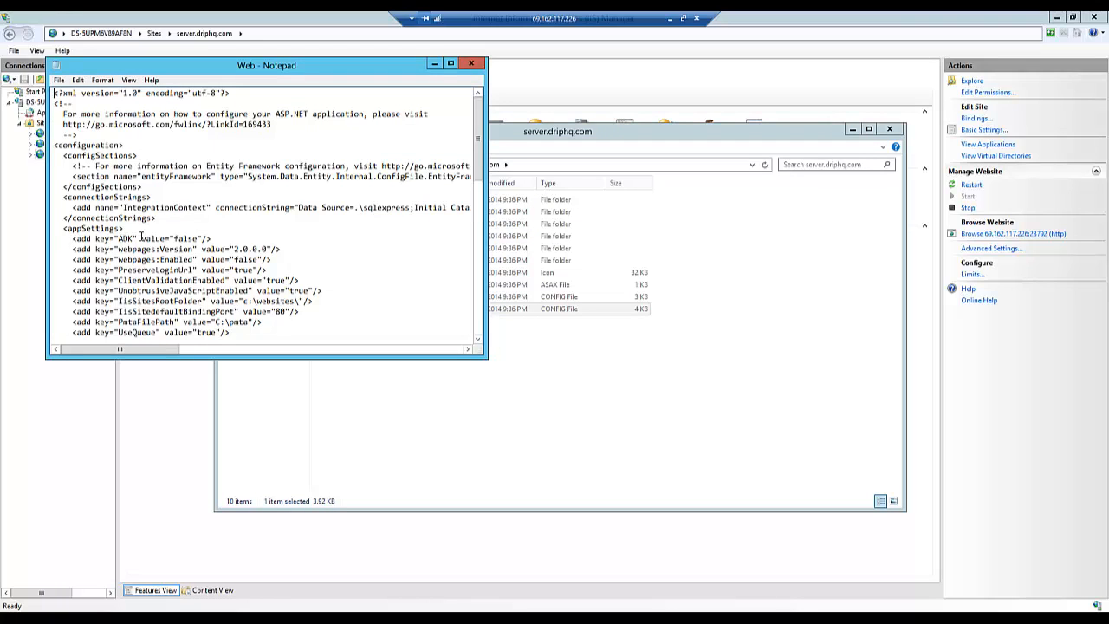
- Examine the ADK key in the appSettings of the Web config file, and close the file and its folder
drag(69, 239, 221, 240)
click(232, 228)
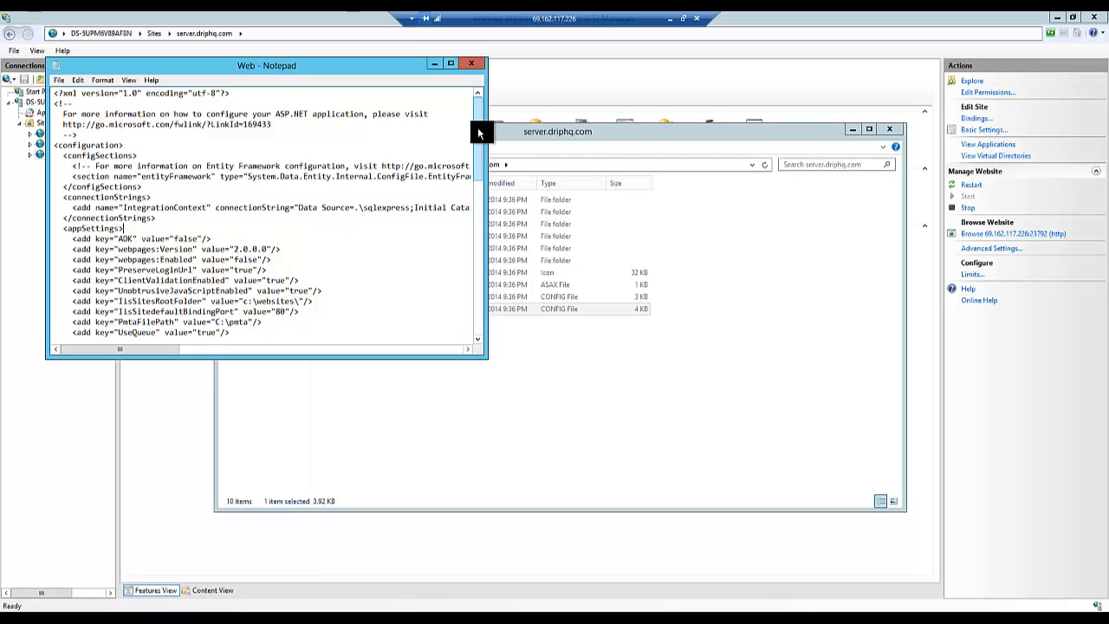
drag(478, 136, 488, 109)
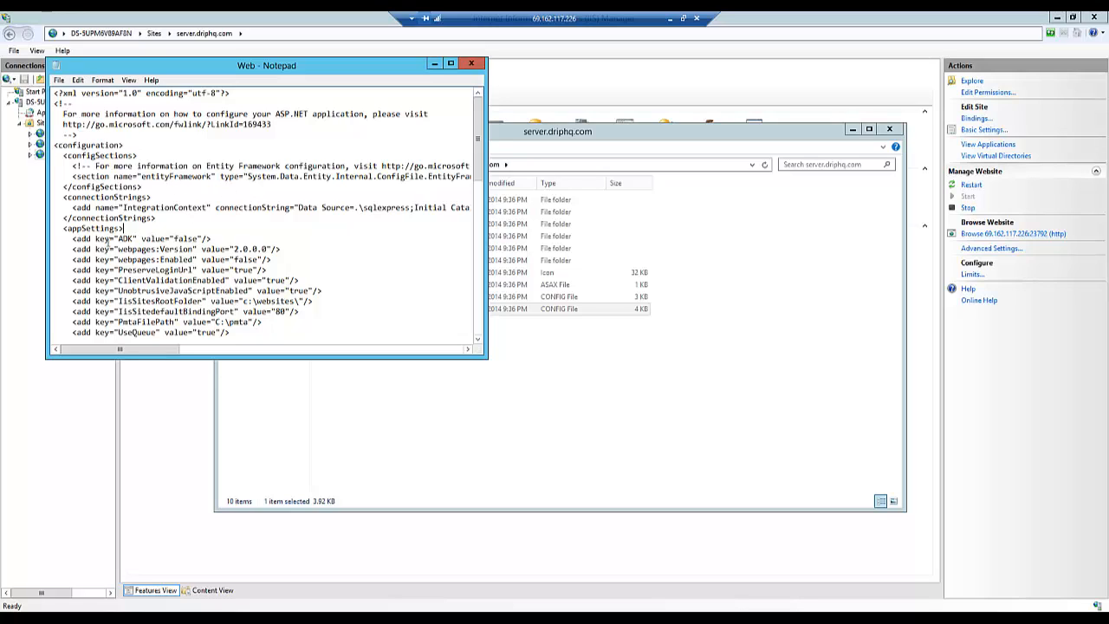
click(178, 238)
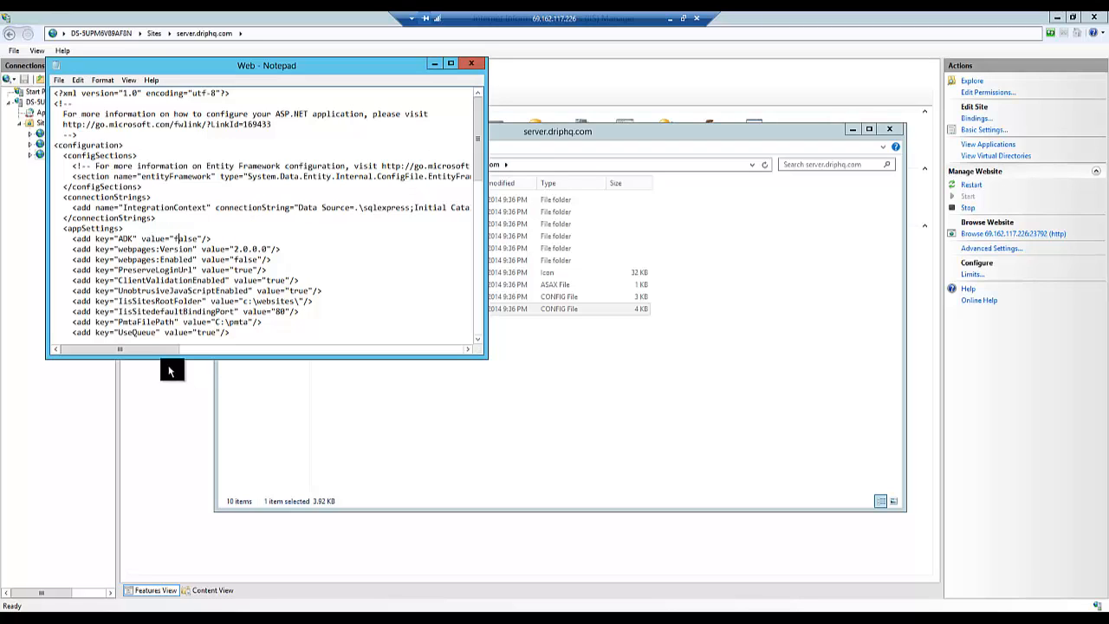
drag(141, 354, 110, 355)
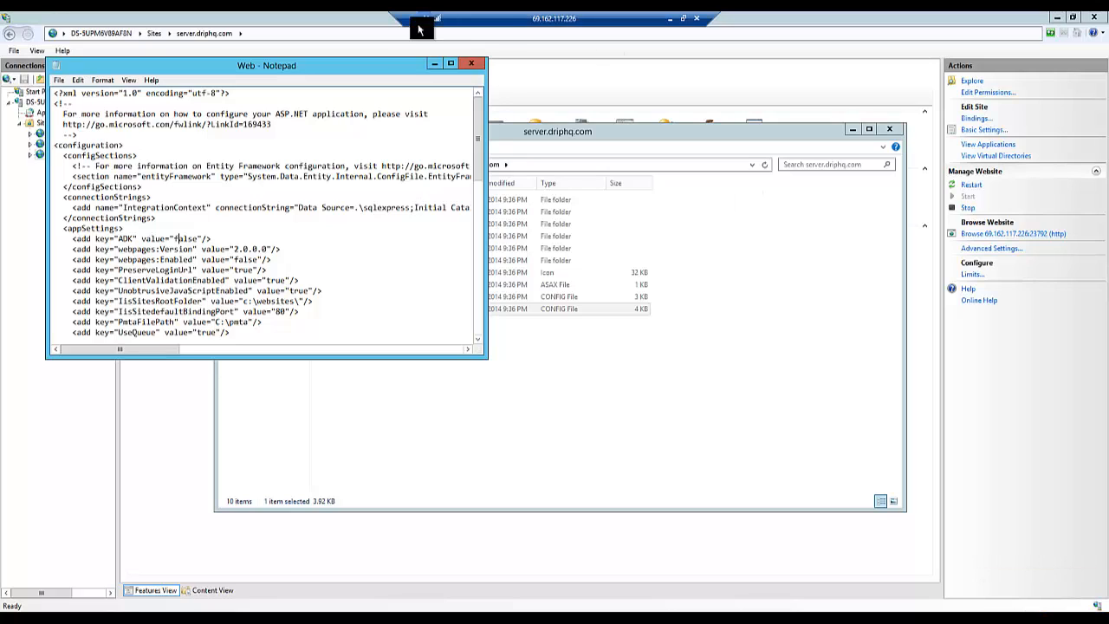
click(475, 66)
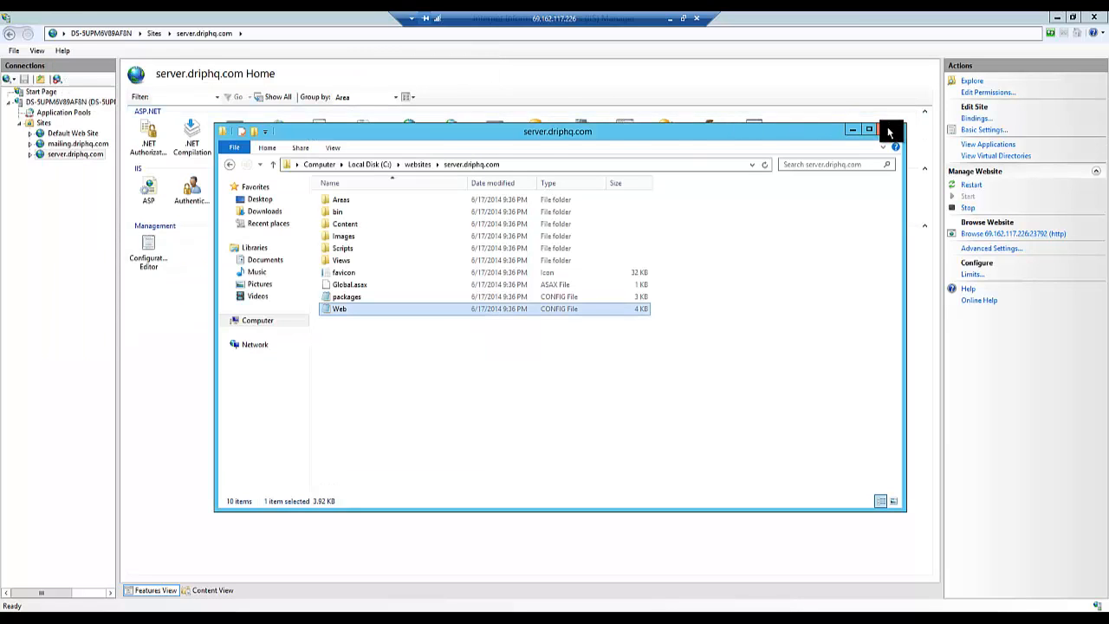
click(889, 132)
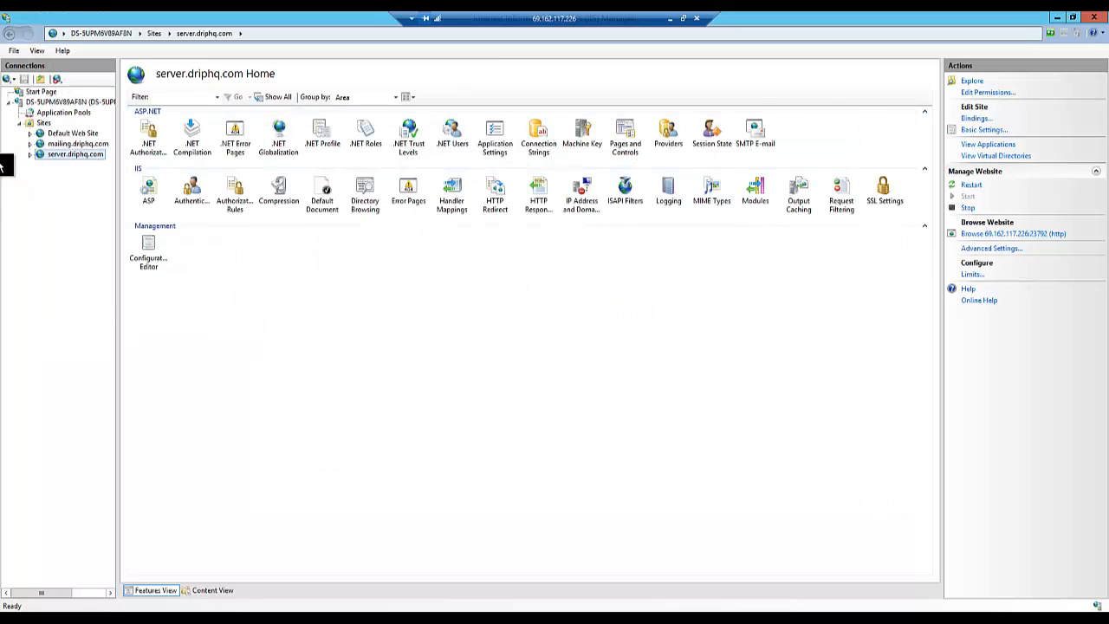
- Browse the server.driphq.com site at 69.162.117.226:23792 and look through the endpoints on its API help page
click(997, 237)
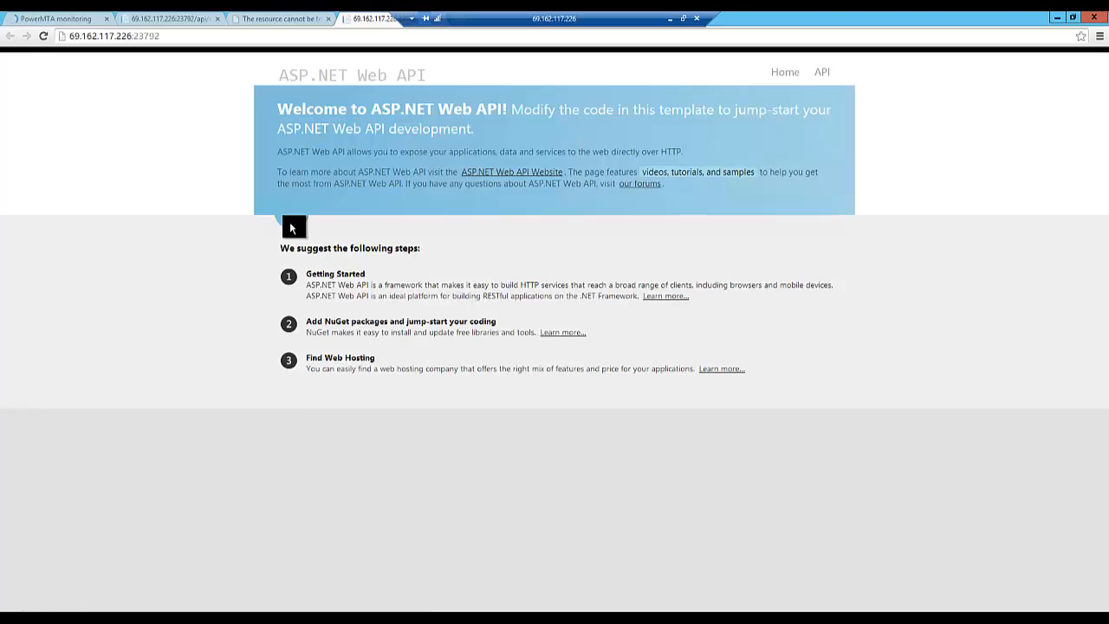
click(822, 73)
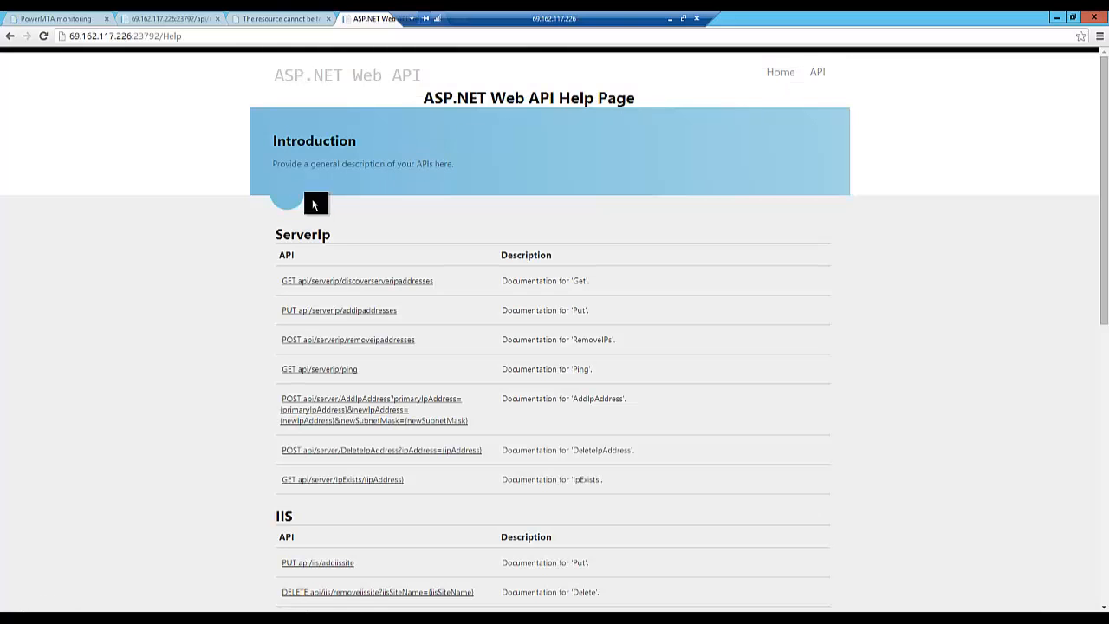
scroll(153, 209, down, 5)
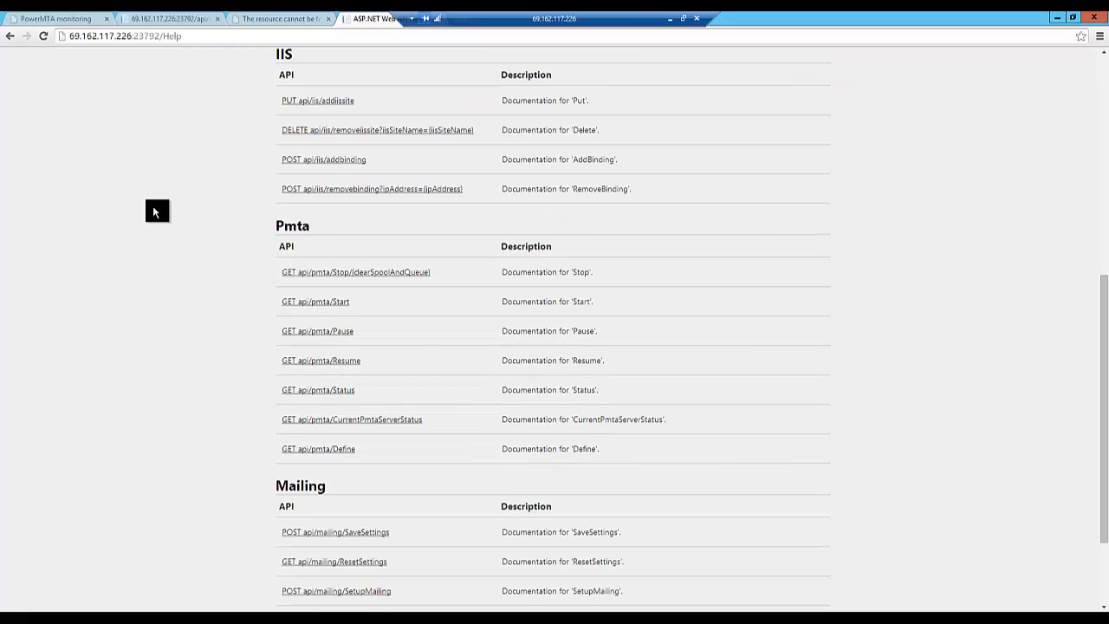
scroll(153, 208, down, 2)
scroll(152, 209, up, 3)
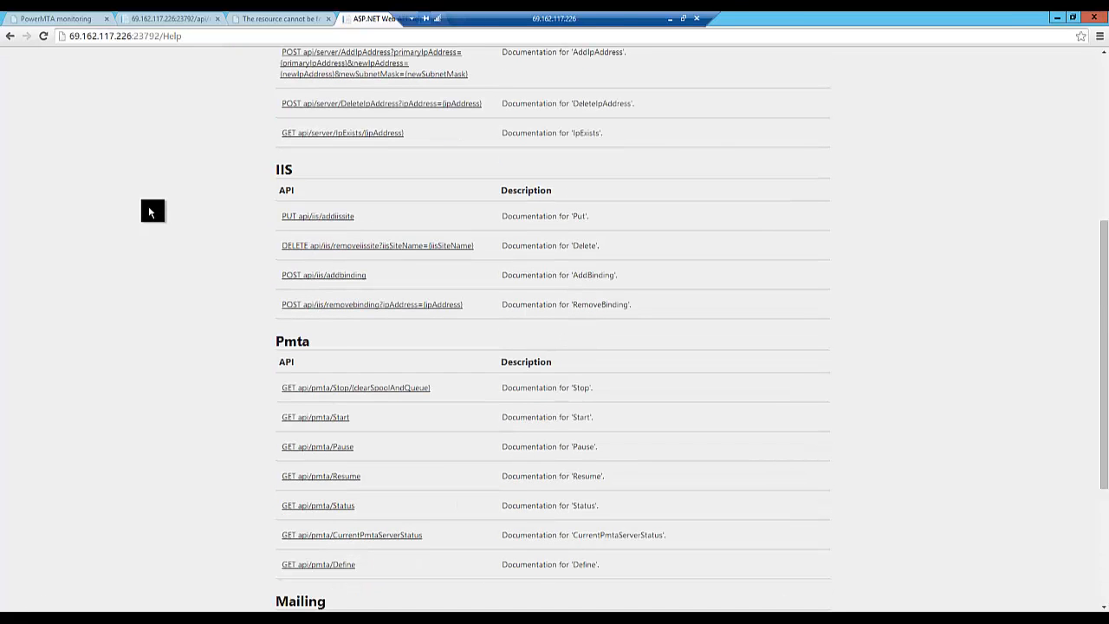
scroll(148, 207, down, 3)
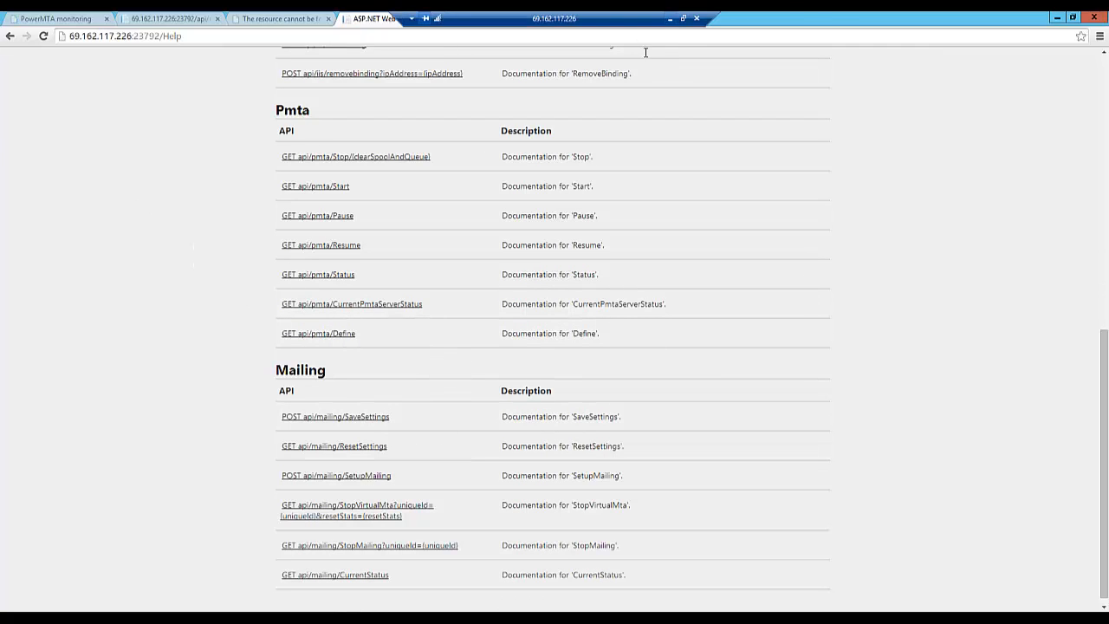
- Open the C:\websites\mailing.driphq.com folder in File Explorer and point out its files subfolder
key(super+e)
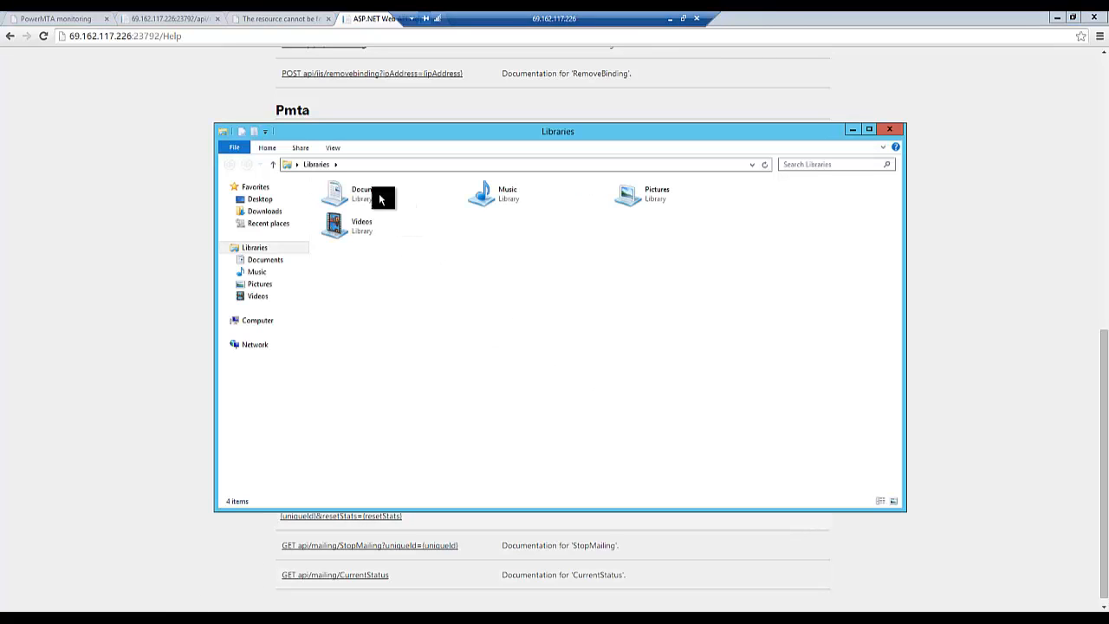
click(262, 326)
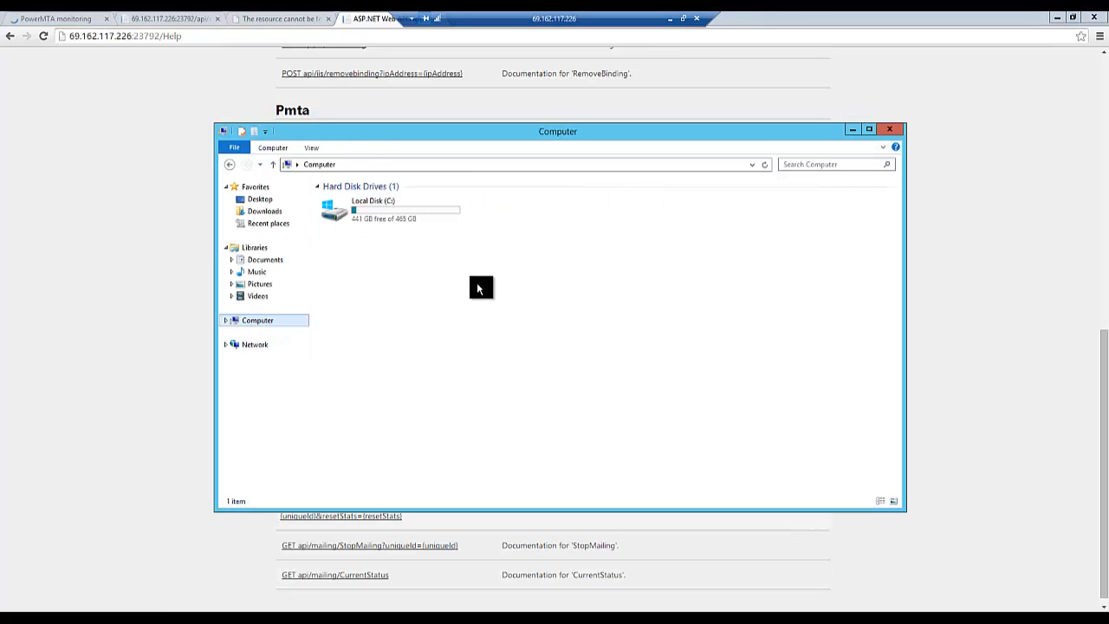
double_click(373, 212)
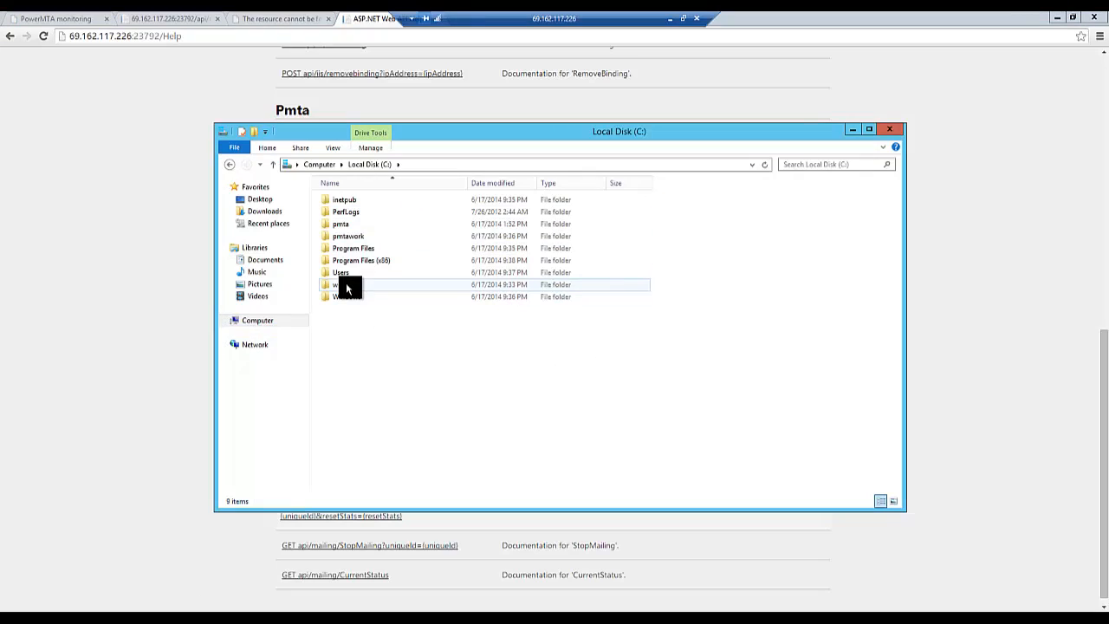
double_click(349, 285)
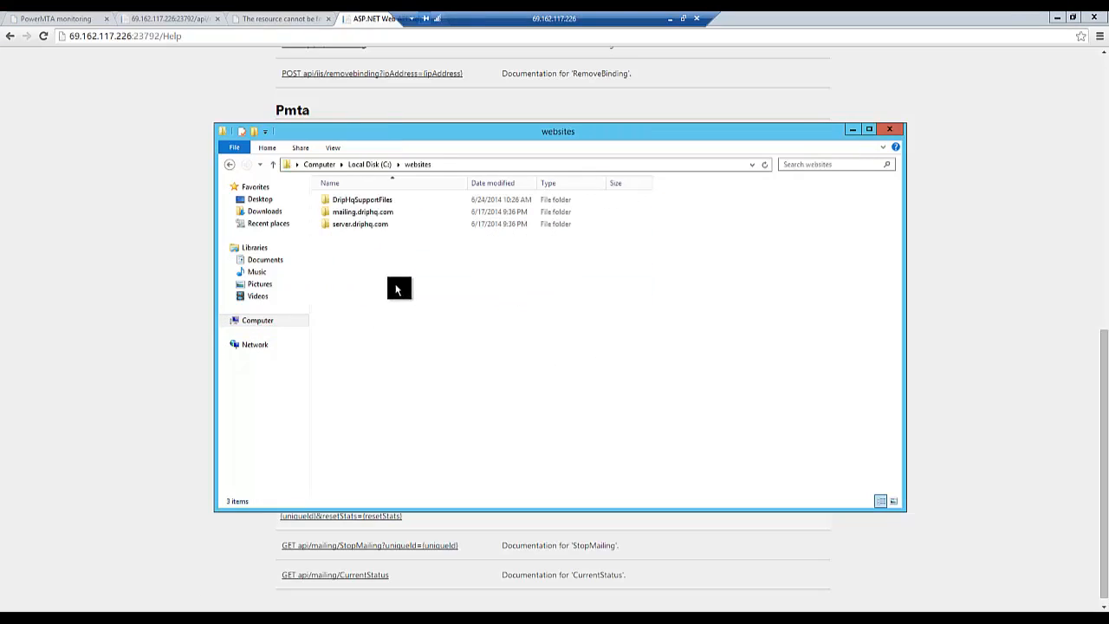
double_click(362, 214)
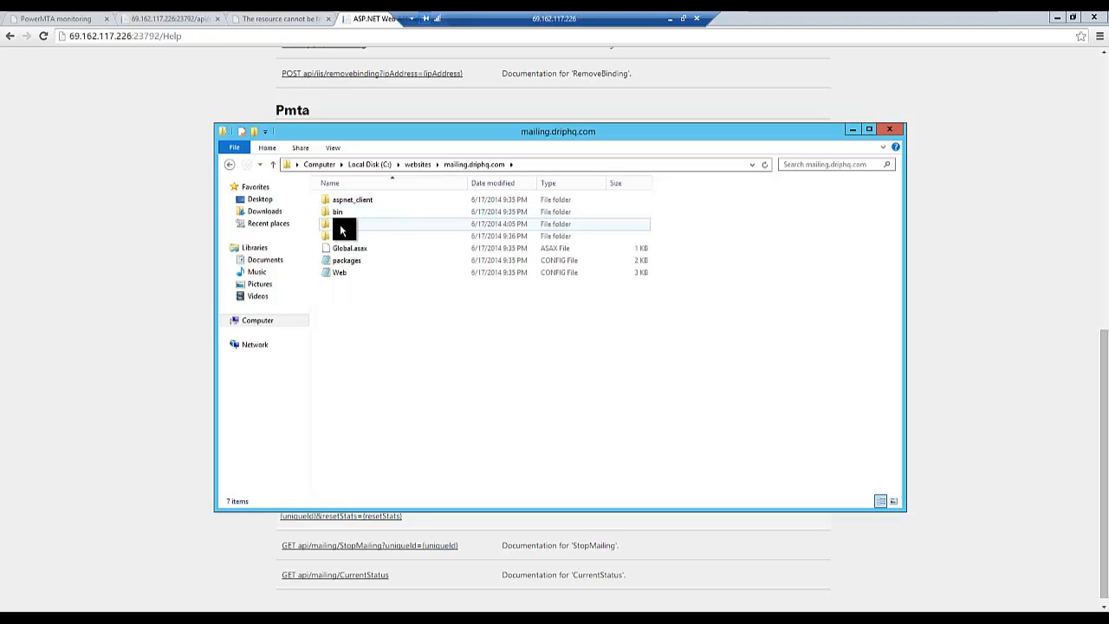
click(348, 225)
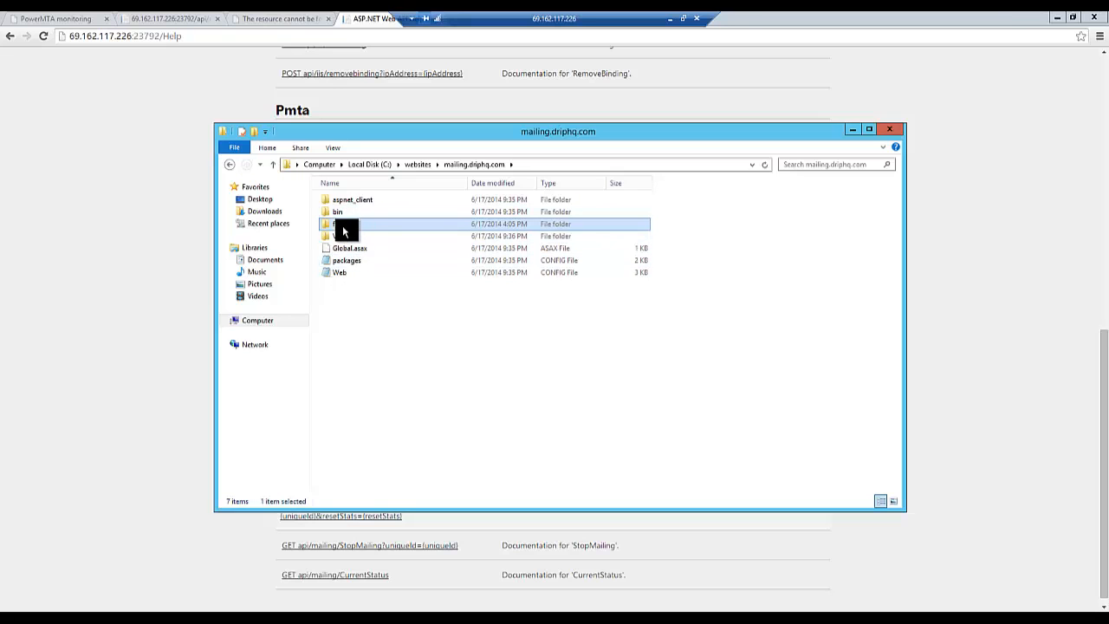
- Look into the server.driphq.com and DripHqSupportFiles folders under C:\websites
click(233, 169)
double_click(380, 227)
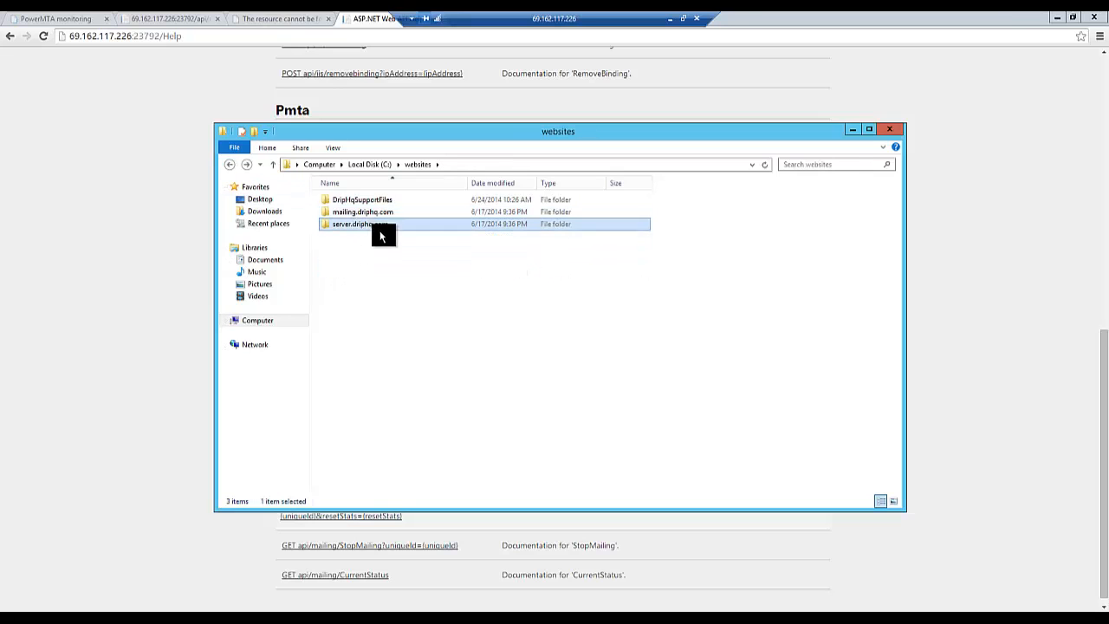
click(228, 164)
click(358, 192)
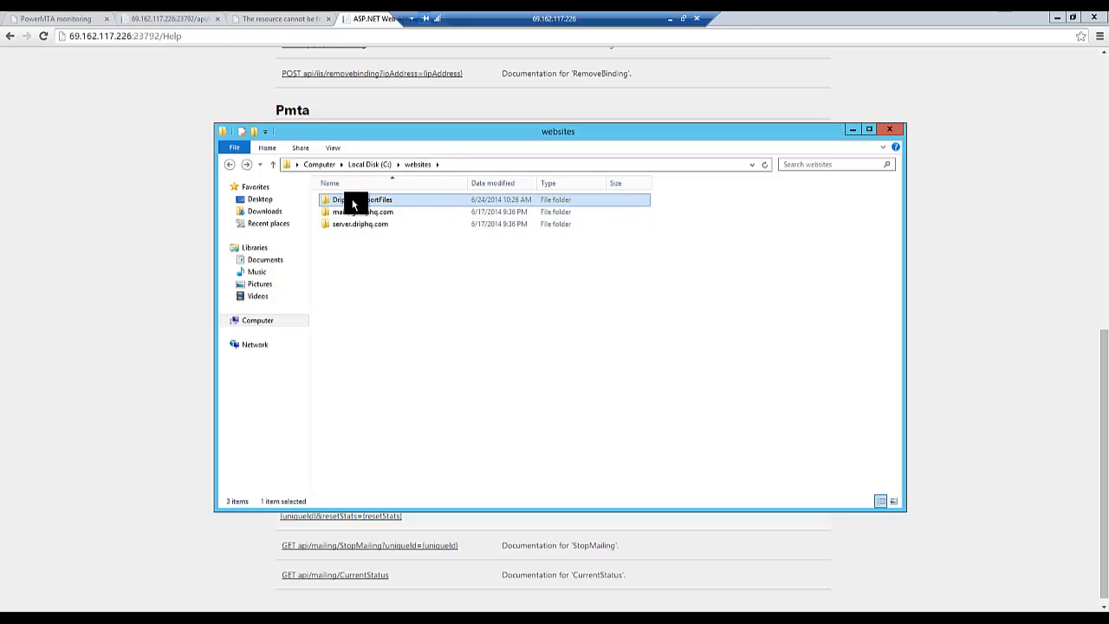
double_click(352, 199)
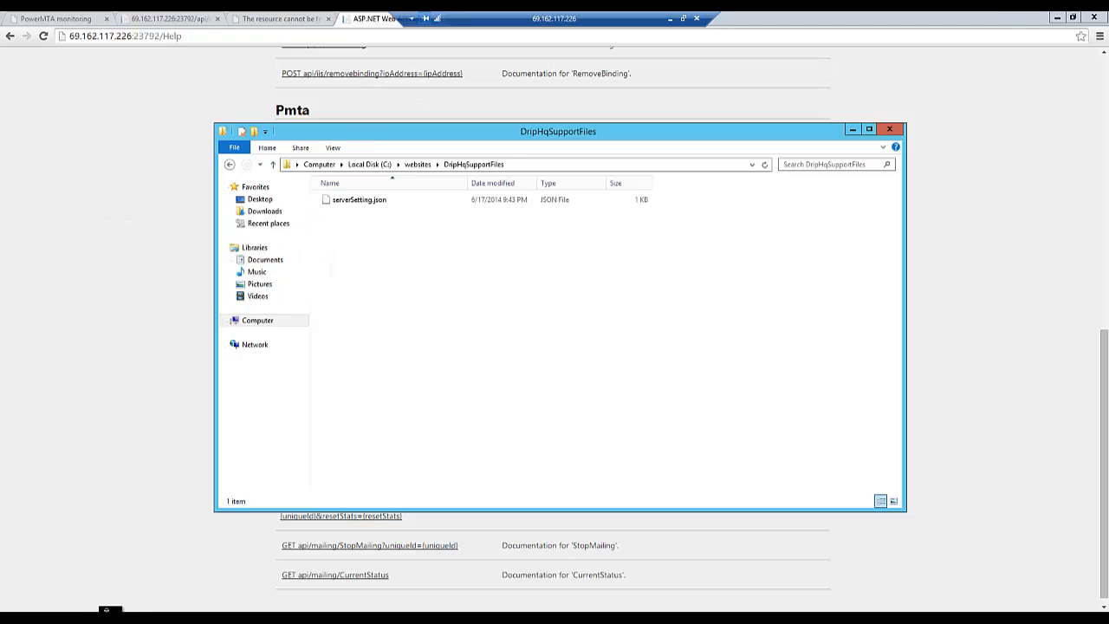
- Show the server.driphq.com Web config in Notepad and examine its OfferFilesPath and SupportFilePath keys
click(107, 616)
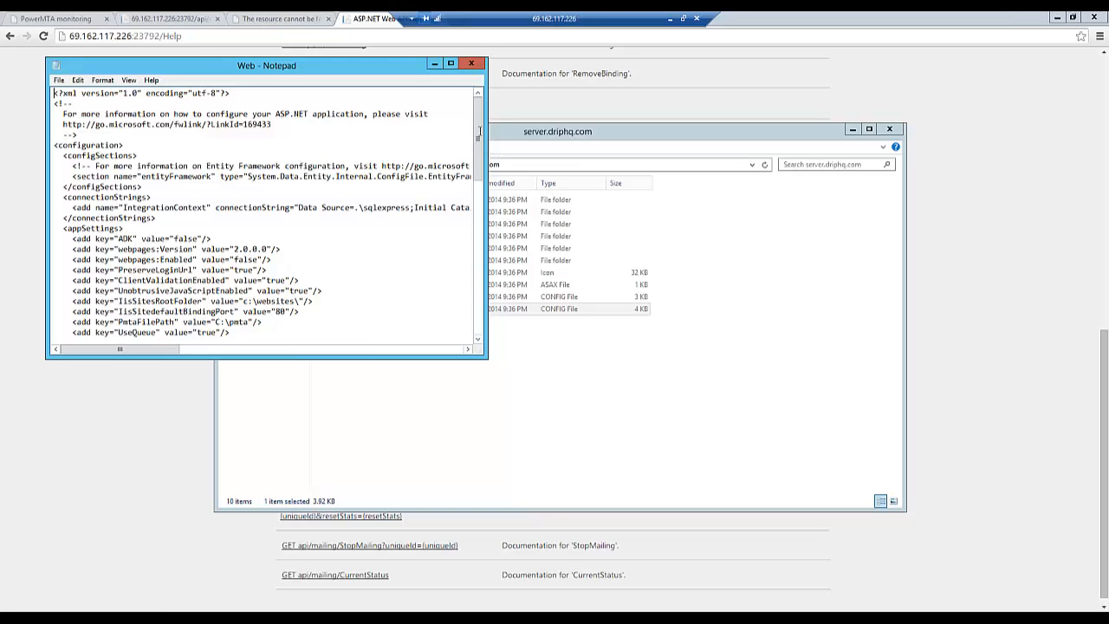
drag(477, 155, 461, 227)
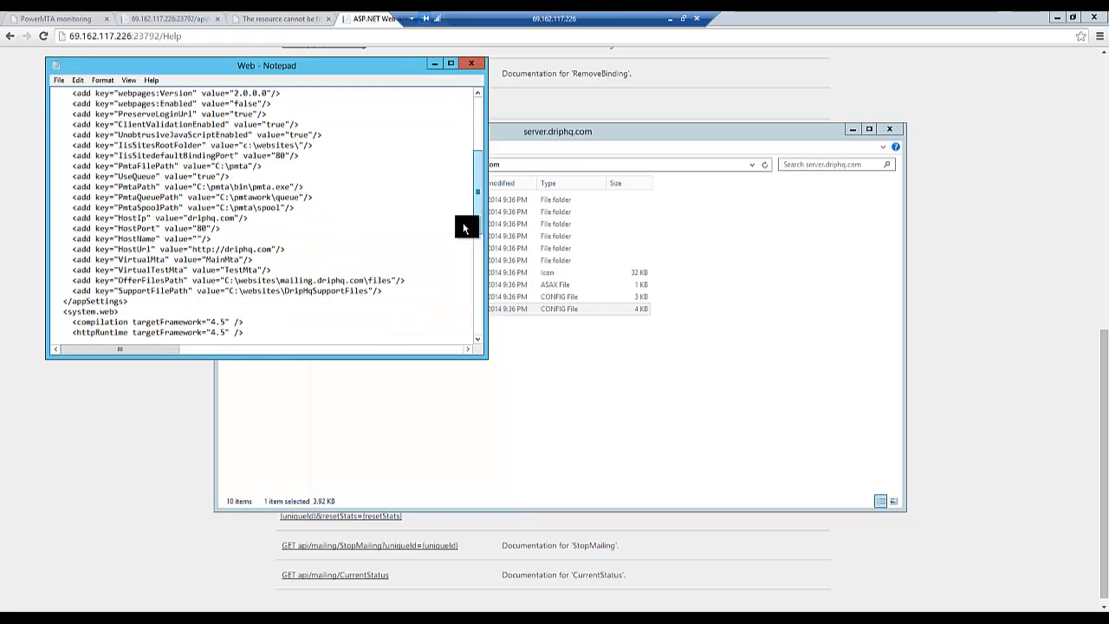
drag(128, 289, 158, 289)
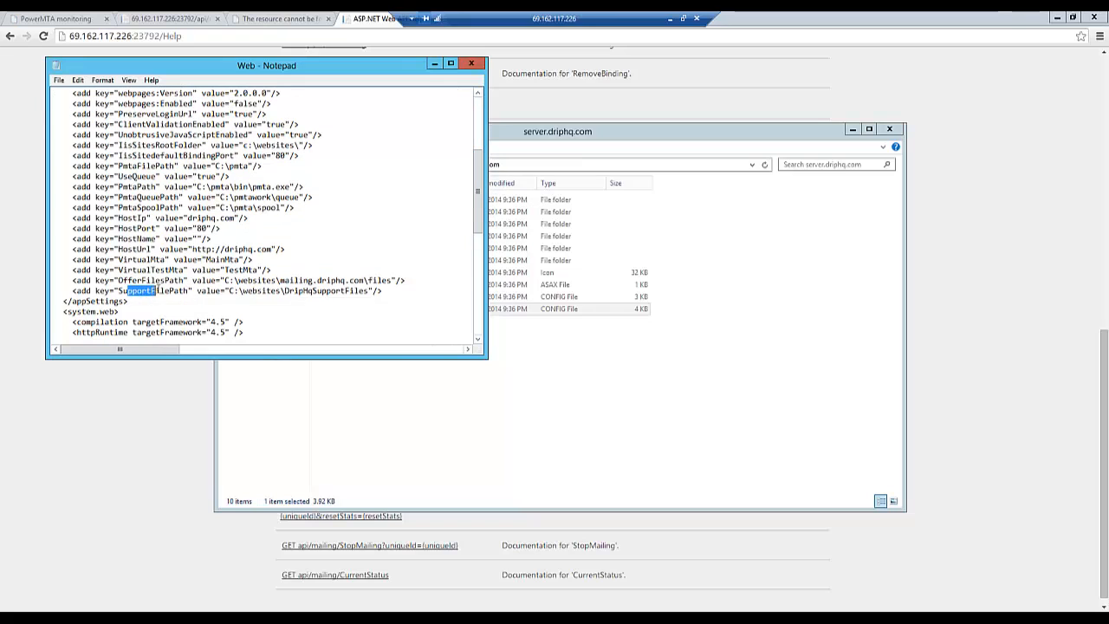
click(174, 291)
drag(70, 280, 422, 291)
click(419, 291)
drag(369, 280, 389, 280)
click(386, 290)
click(394, 285)
drag(73, 282, 405, 294)
click(404, 293)
click(330, 290)
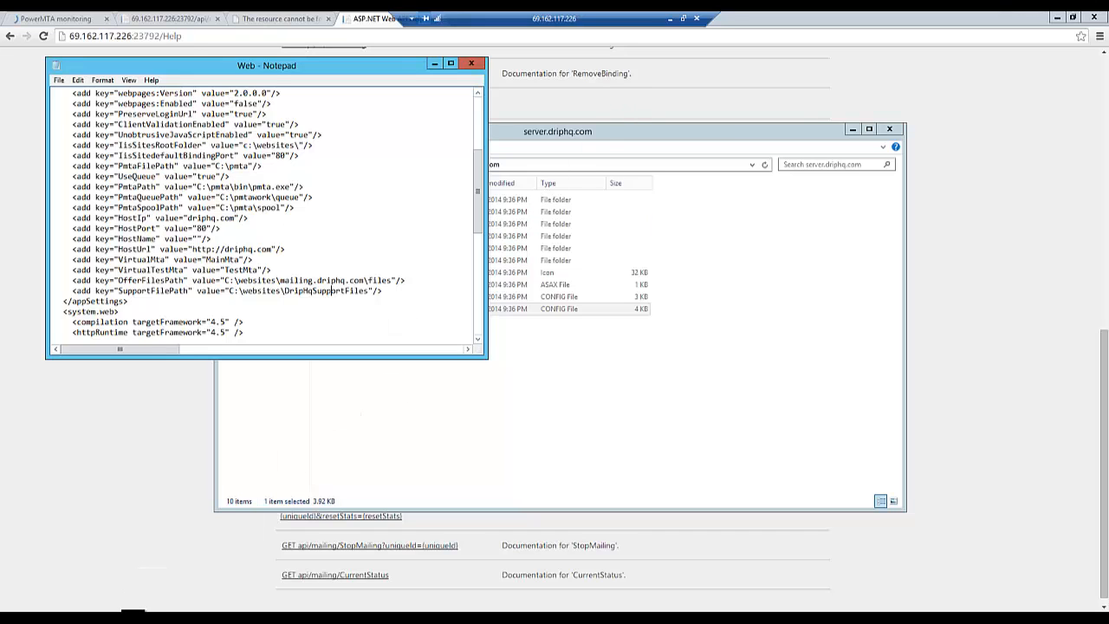
- Switch to the local browser to review the Drip server's Server Settings and PMTA Settings, and return to the remote desktop
click(669, 18)
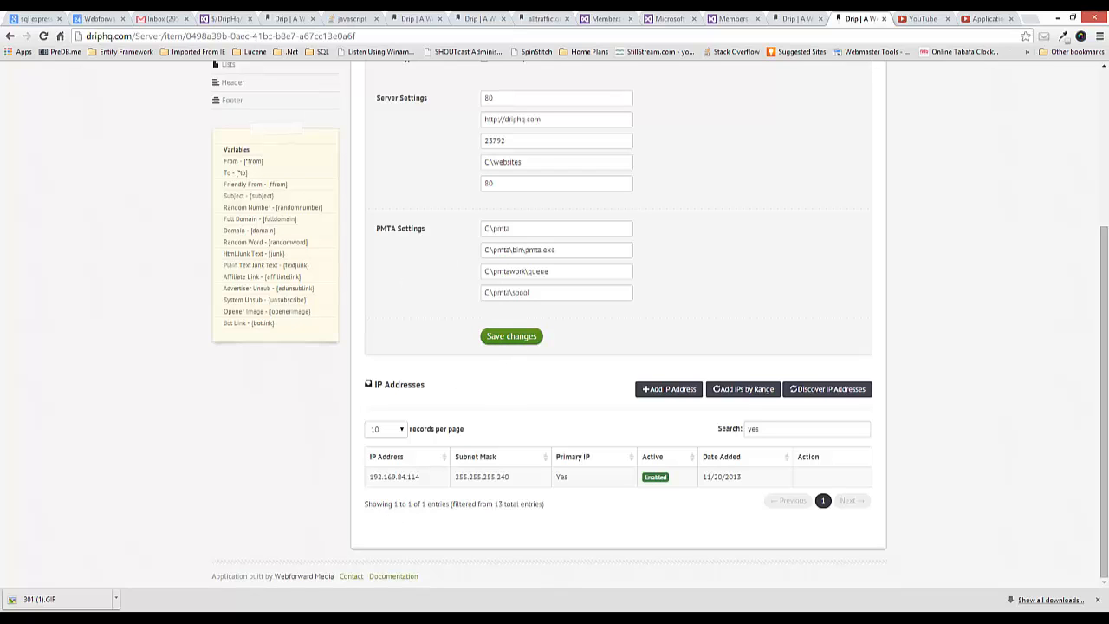
mouse_move(403, 615)
click(414, 554)
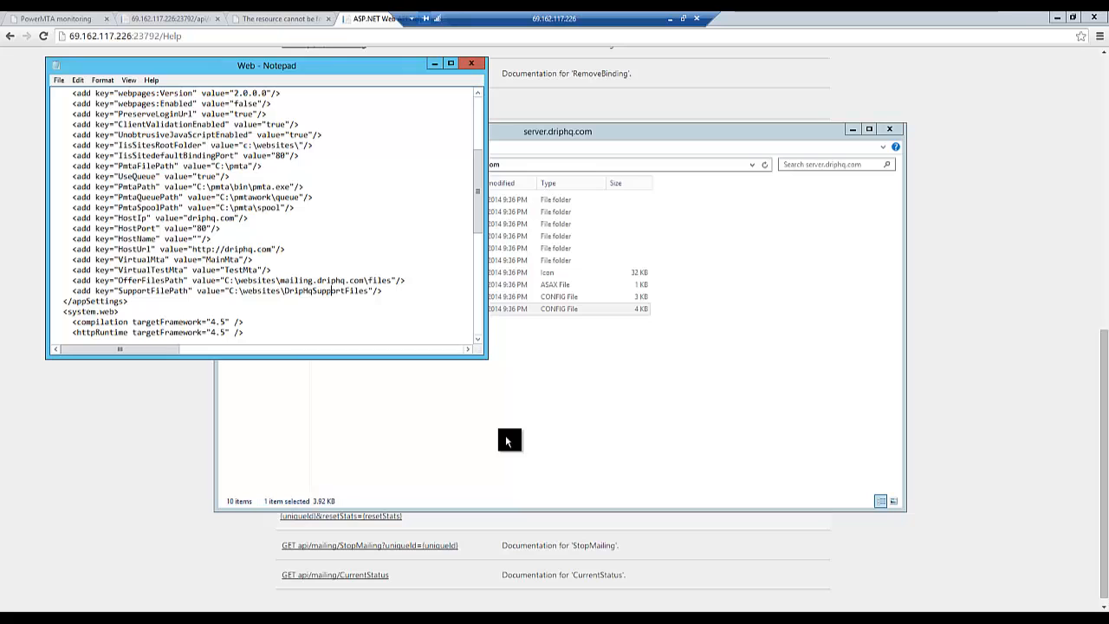
- Highlight the Web config keys from IisSitesRootFolder through VirtualTestMta in Notepad
scroll(70, 117, up, 2)
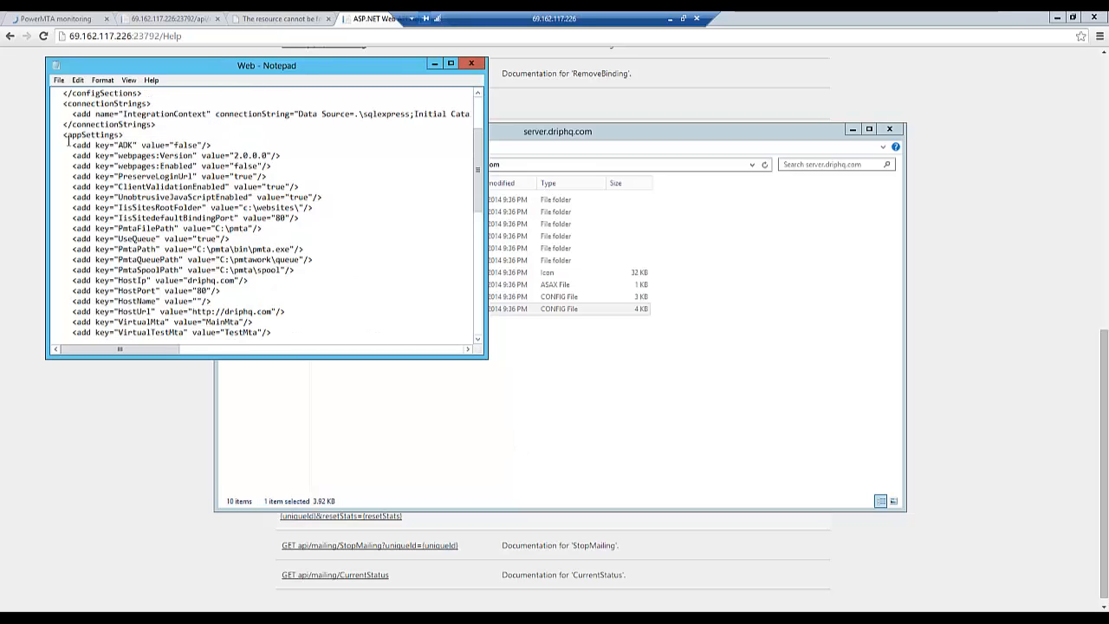
scroll(76, 155, down, 1)
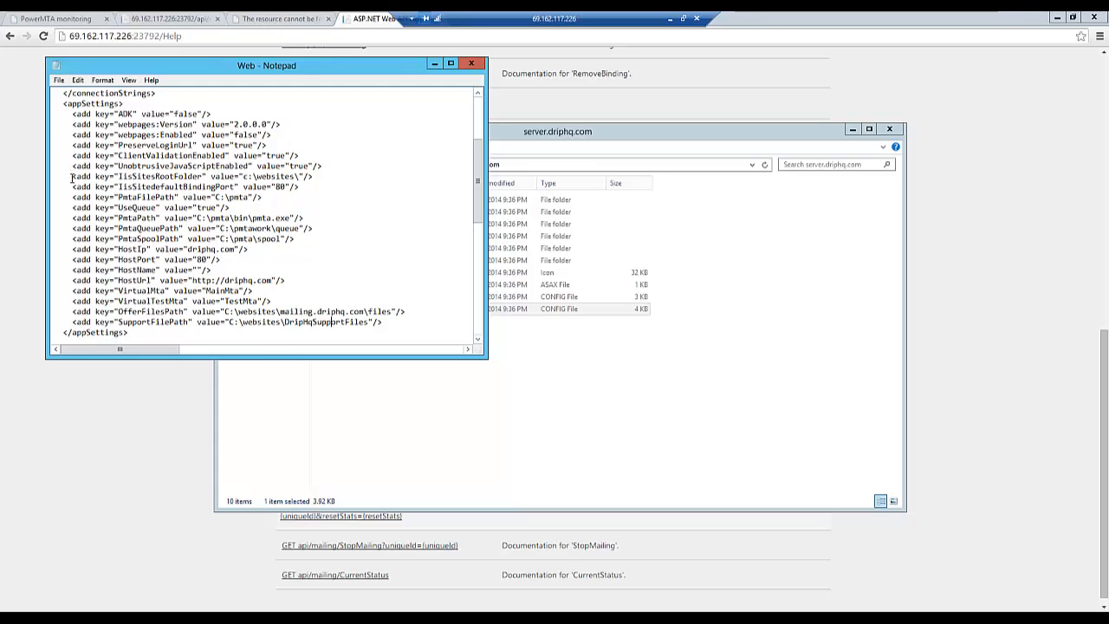
drag(65, 176, 291, 303)
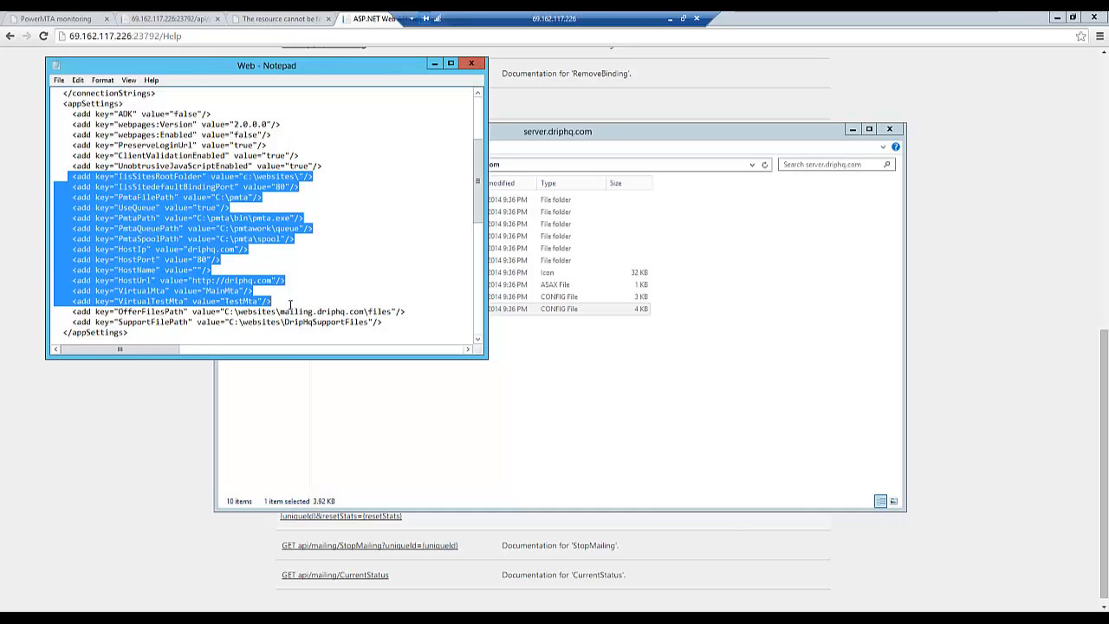
- Bring the API help page forward, copy the api/mailing/ResetSettings path and load it at 69.162.117.226:23792 in place of Help
click(496, 411)
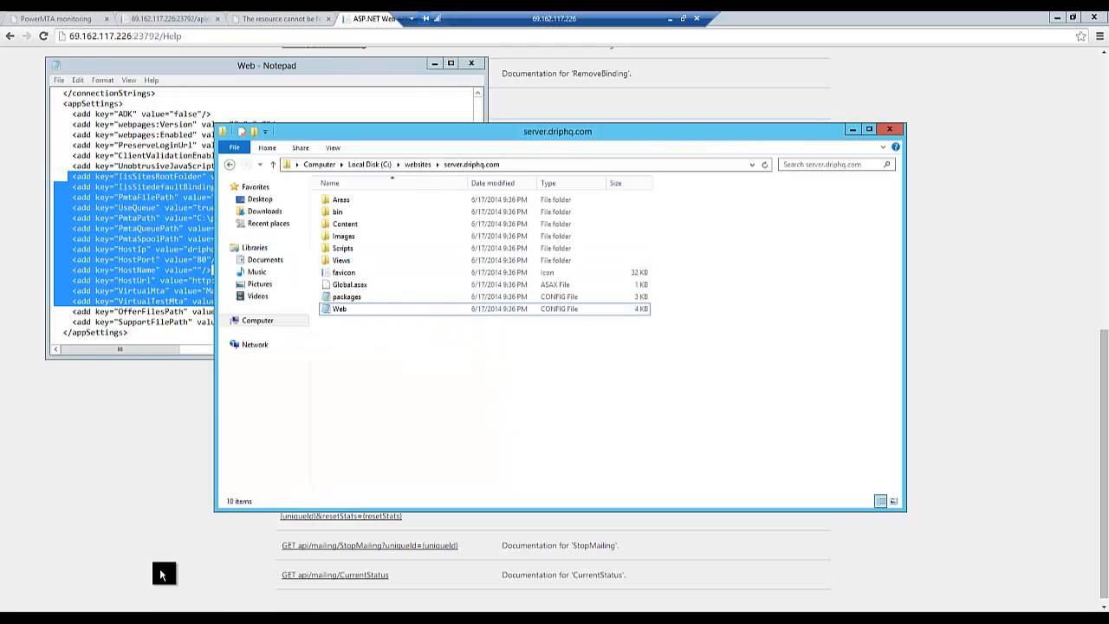
click(286, 567)
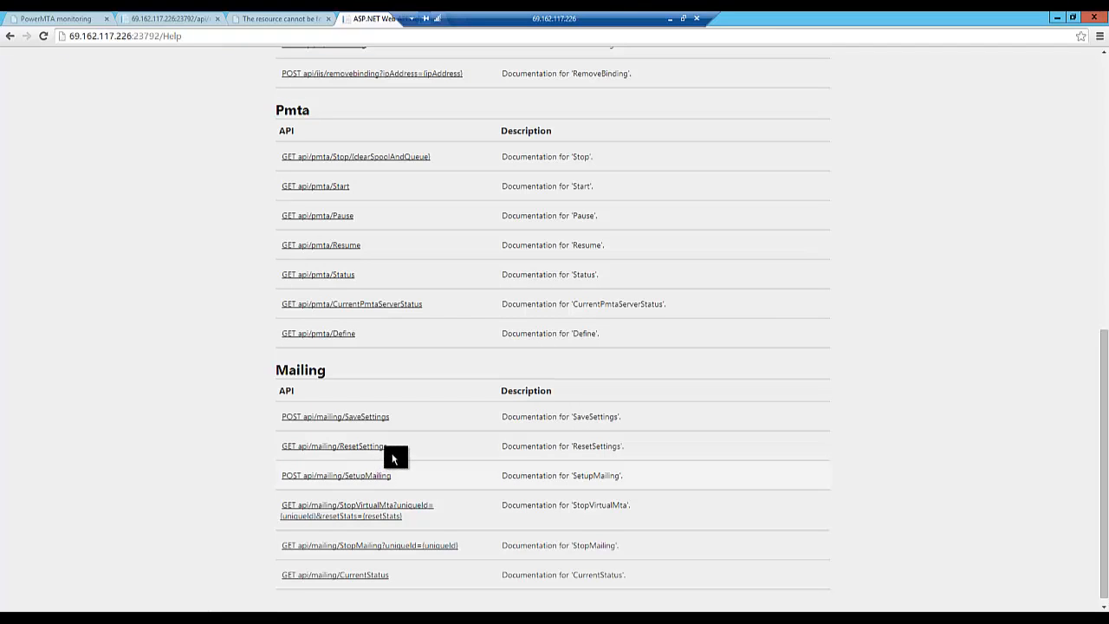
drag(387, 446, 300, 454)
key(ctrl+c)
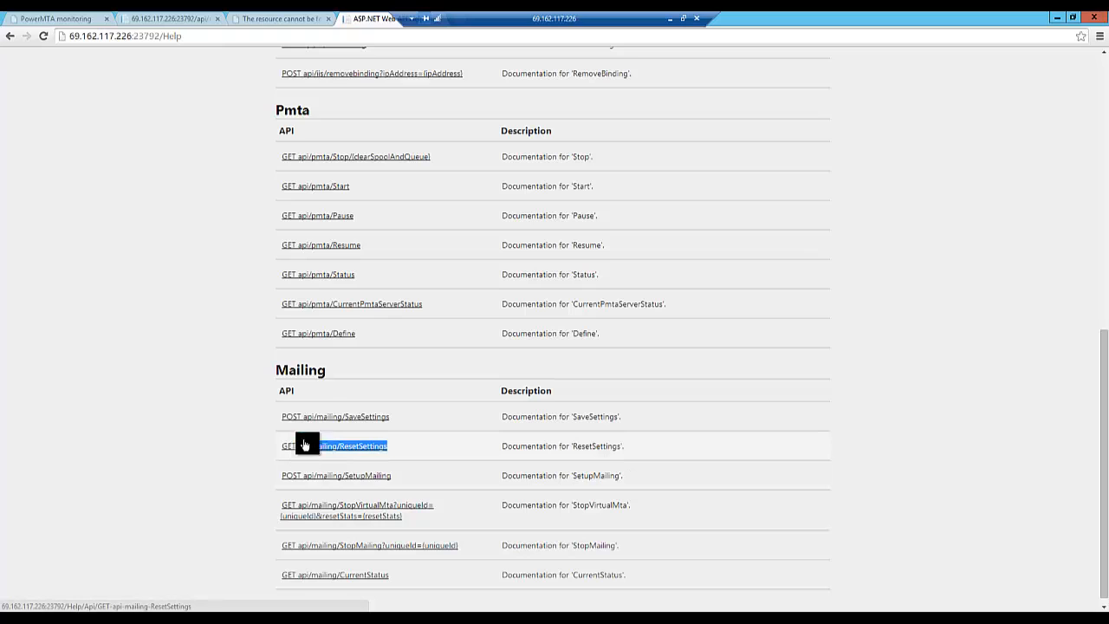
drag(165, 36, 182, 36)
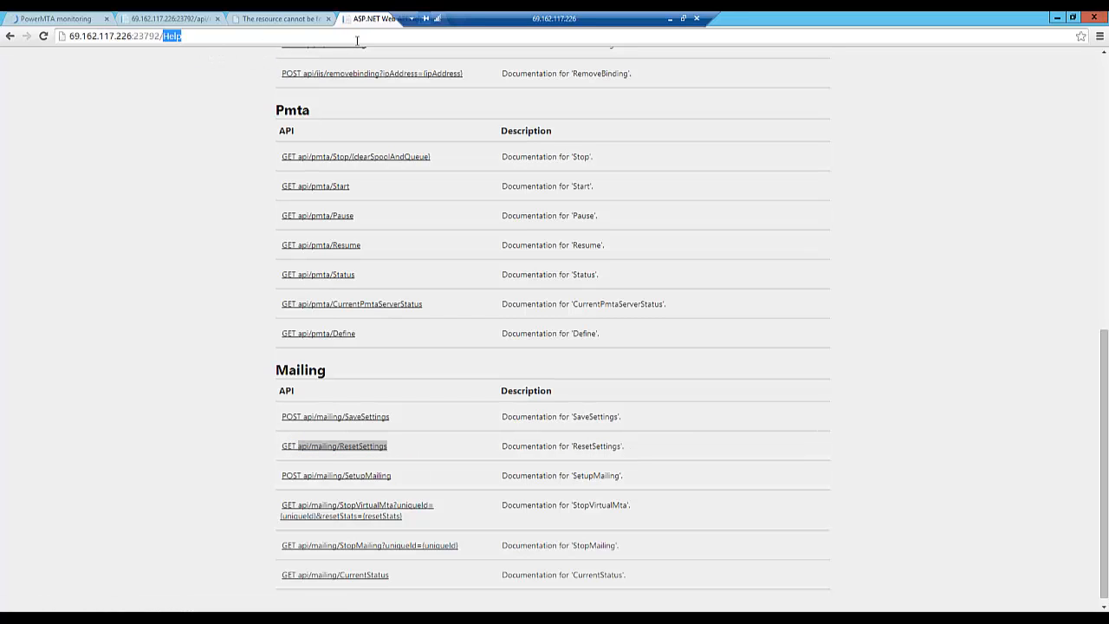
key(ctrl+v)
key(Return)
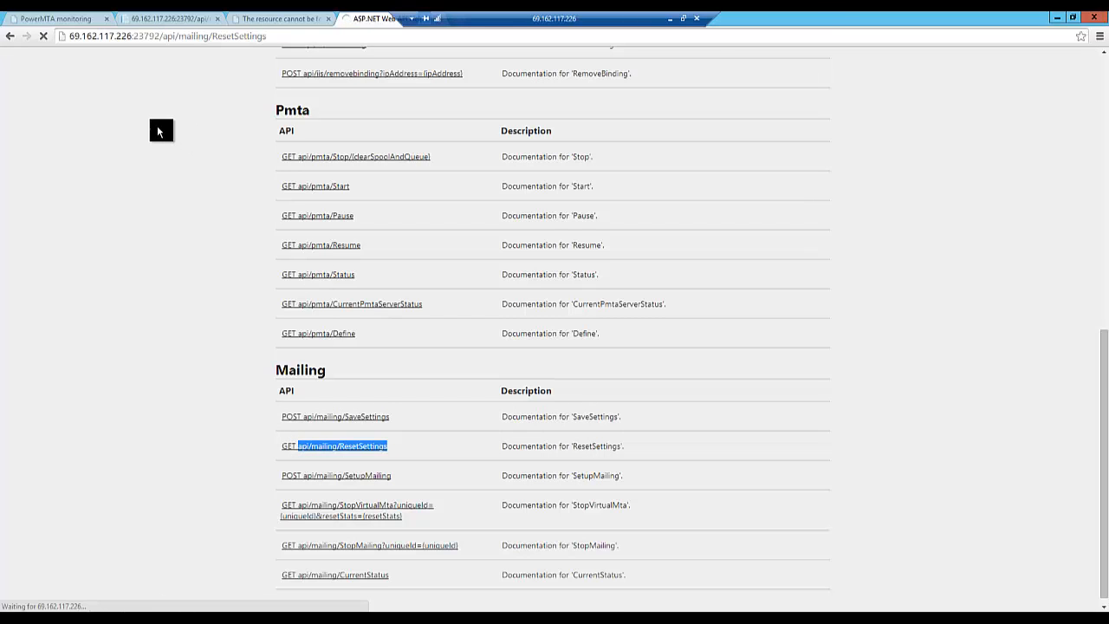
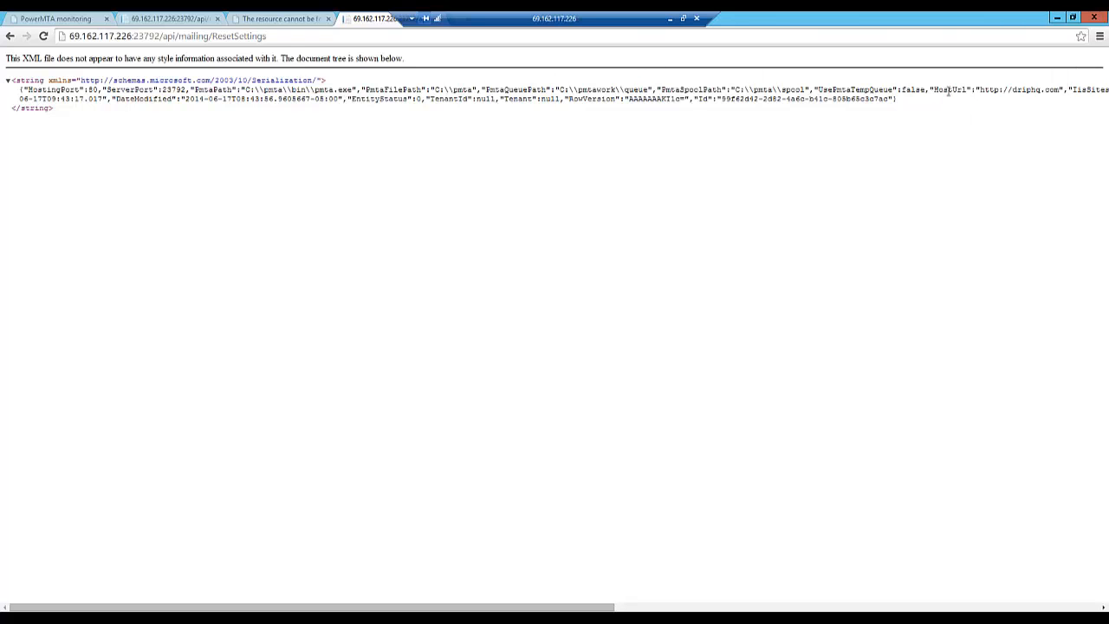
- Examine the full width of the ResetSettings API response, including the HostUrl and IIS site values
drag(569, 604, 715, 607)
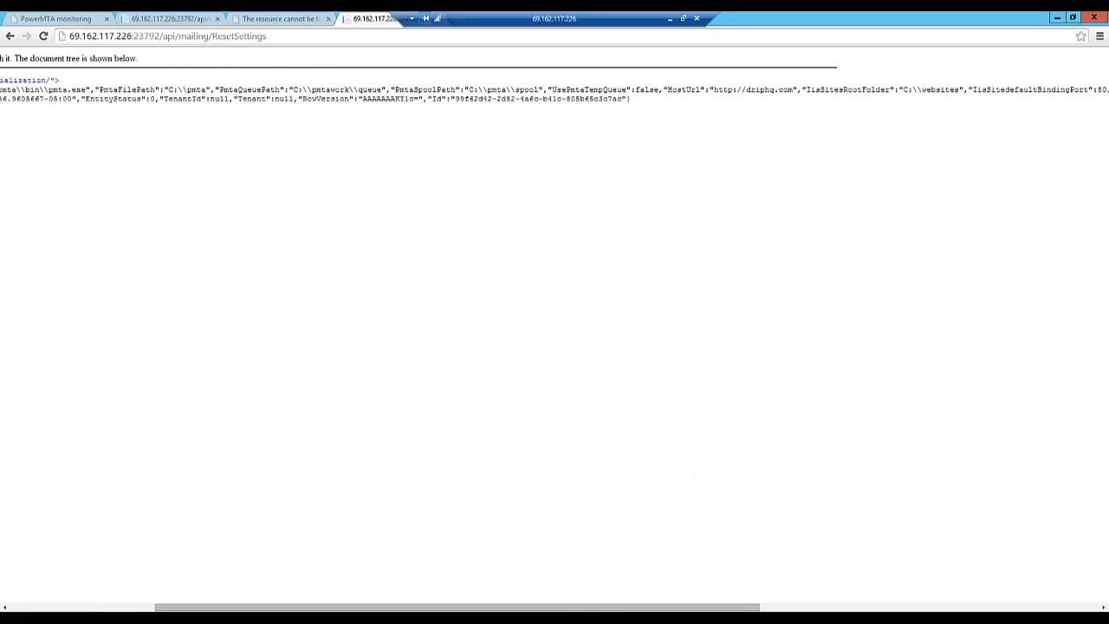
drag(638, 606, 433, 608)
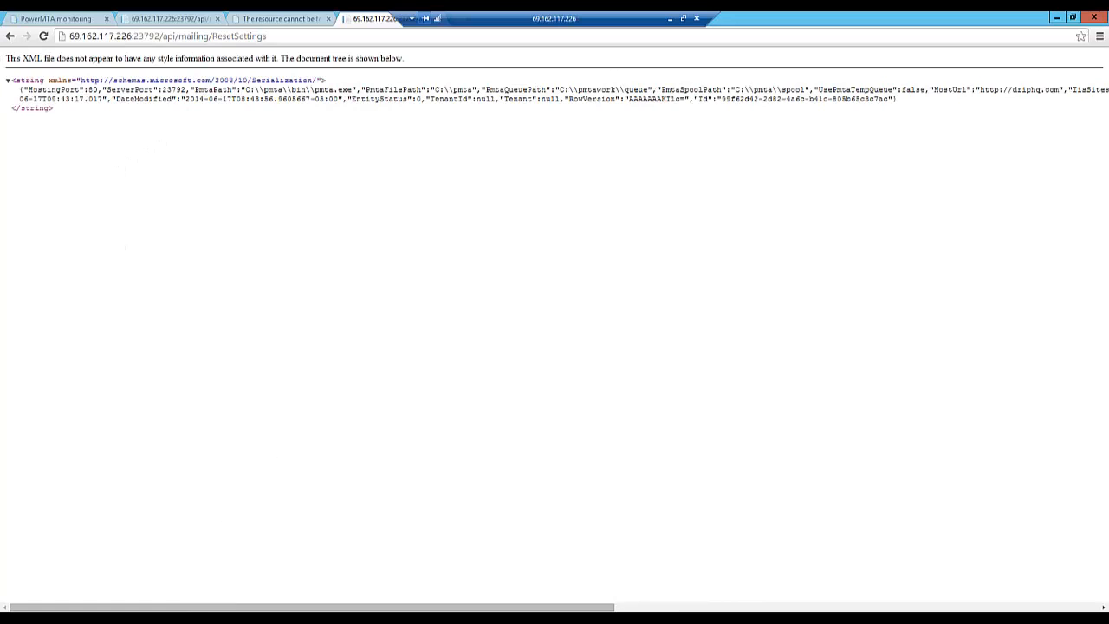
- Switch to the Web config in Notepad and highlight its SupportFilePath and OfferFilesPath key names
key(alt+Tab)
click(220, 312)
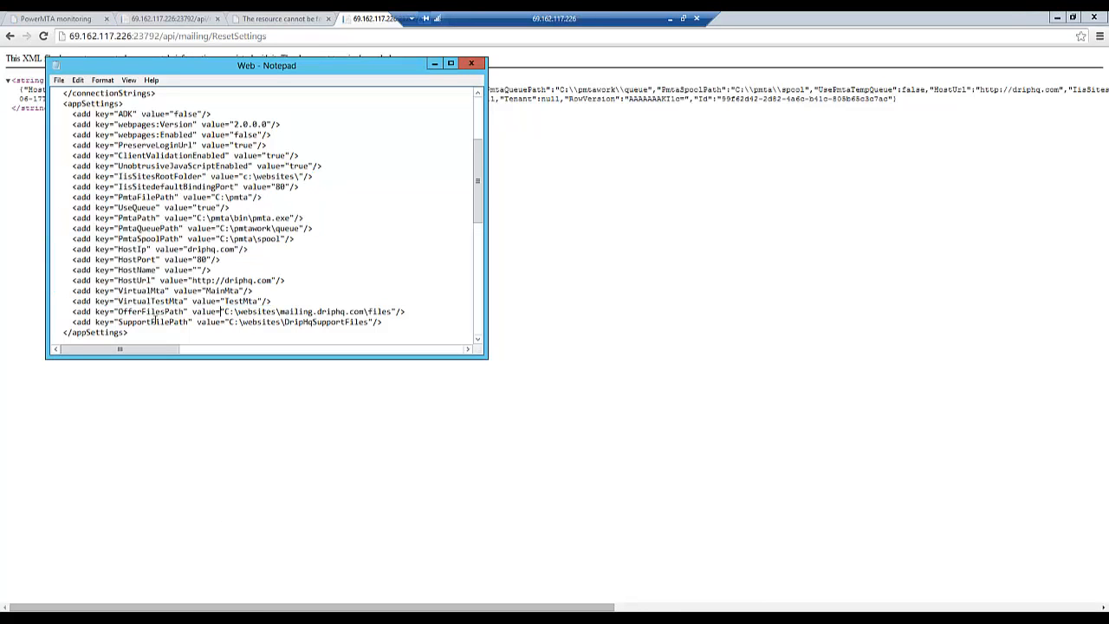
drag(119, 321, 190, 320)
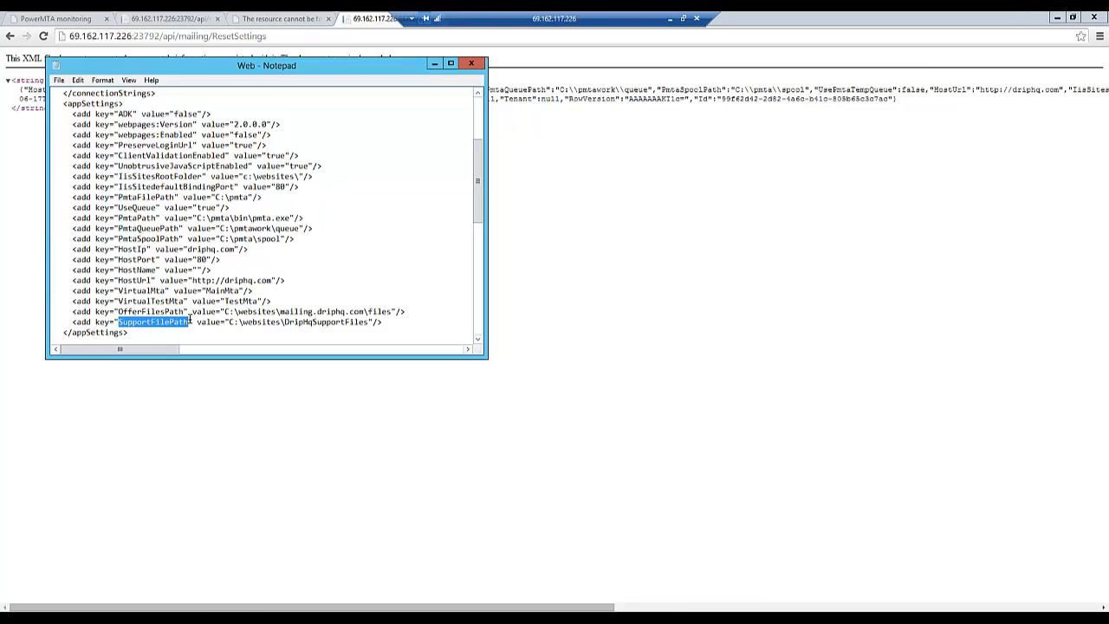
click(218, 313)
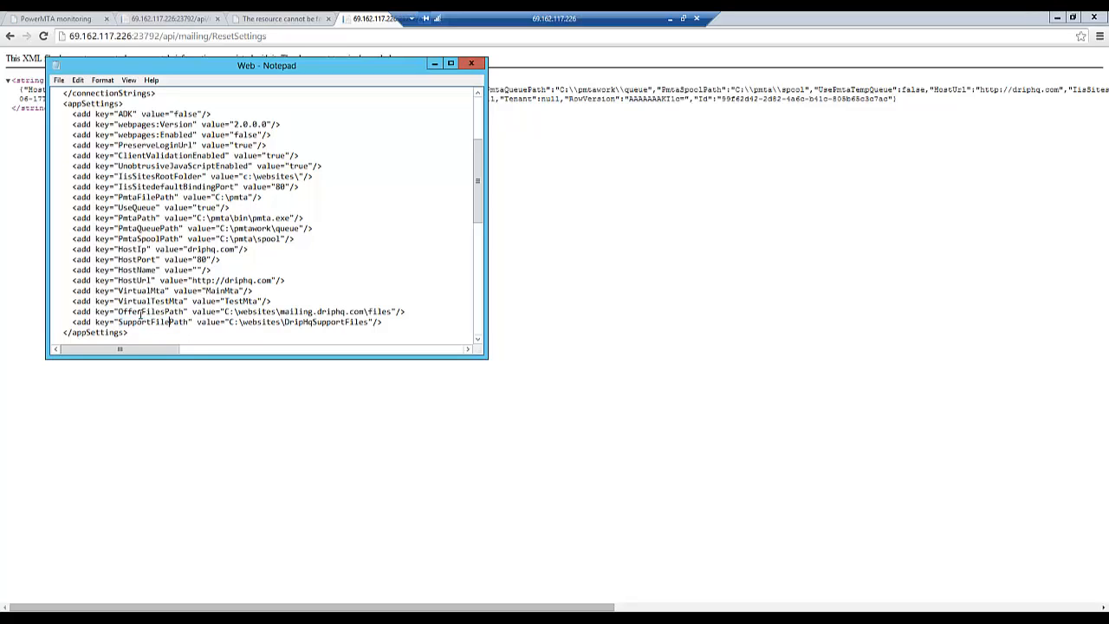
drag(115, 312, 185, 312)
key(Down)
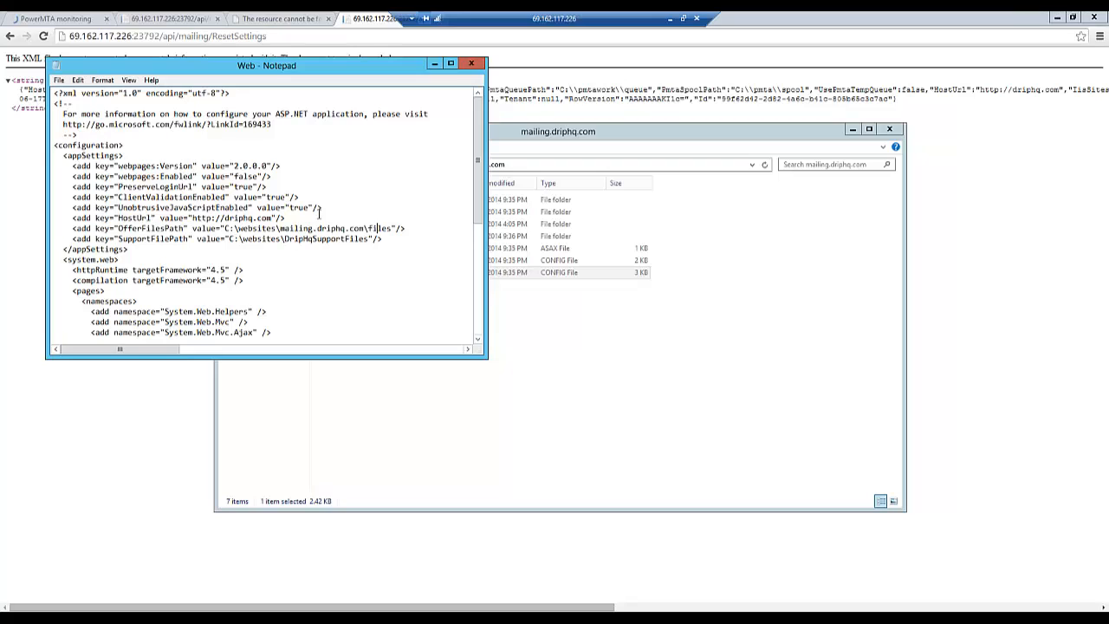
- Highlight the HostUrl, OfferFilesPath and SupportFilePath keys in the mailing.driphq.com Web config, contrasting them with the webpages:Version through UnobtrusiveJavaScriptEnabled keys
drag(68, 217, 302, 216)
click(301, 217)
drag(72, 217, 401, 237)
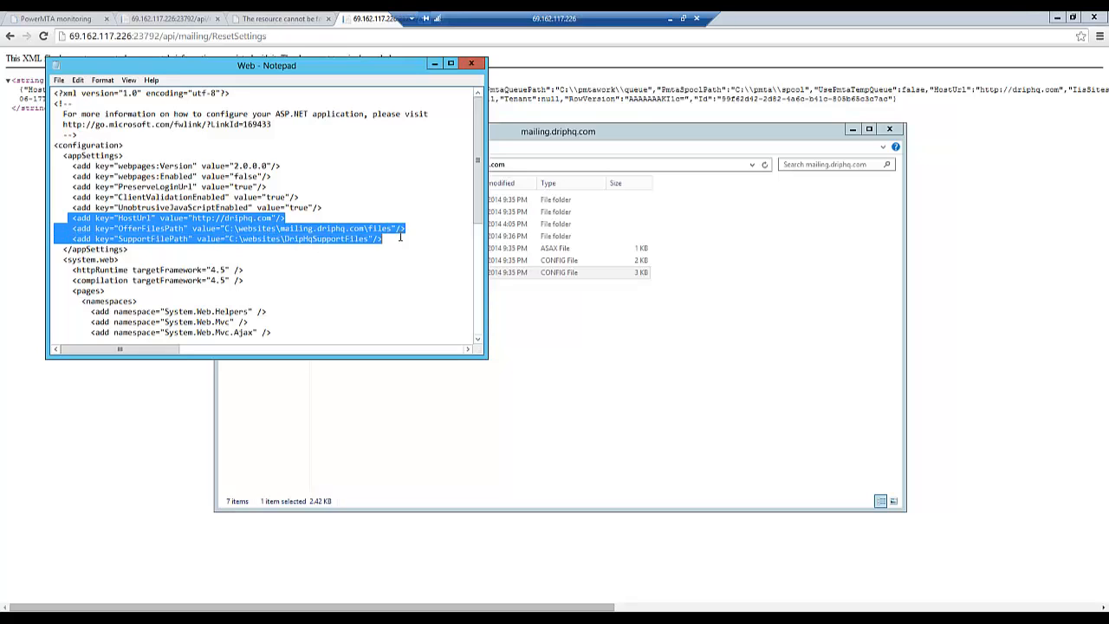
drag(329, 208, 50, 162)
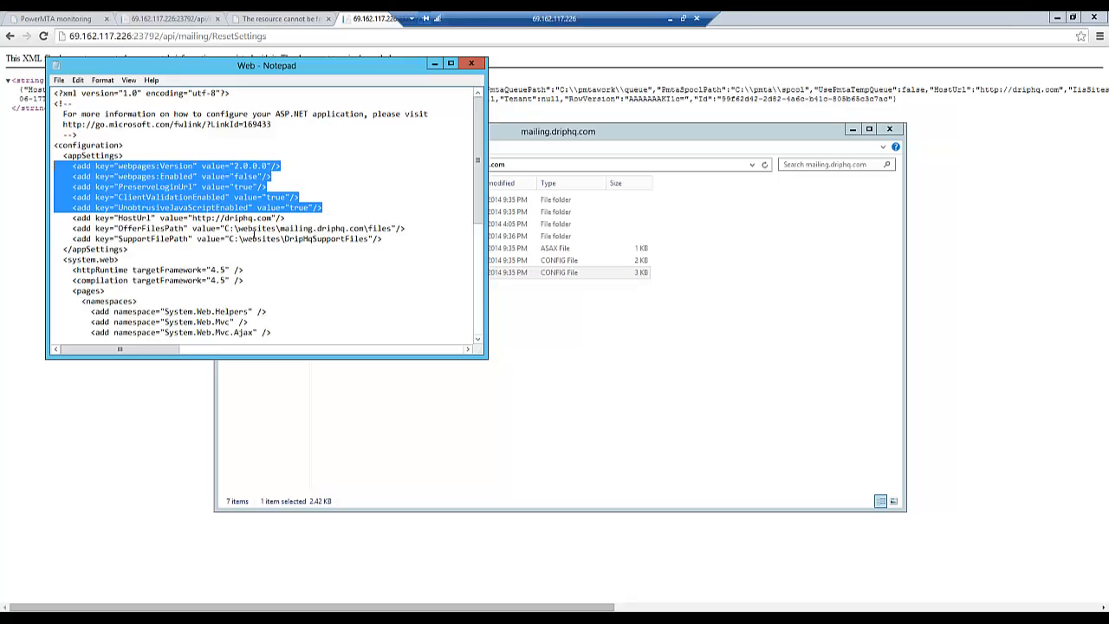
drag(252, 237, 252, 227)
drag(62, 220, 401, 242)
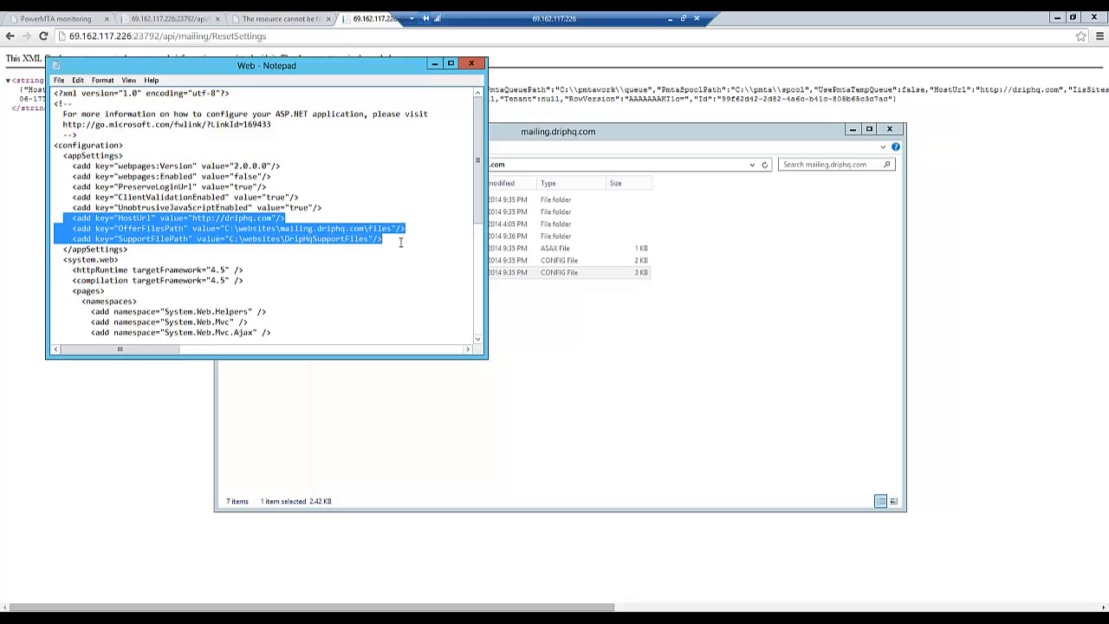